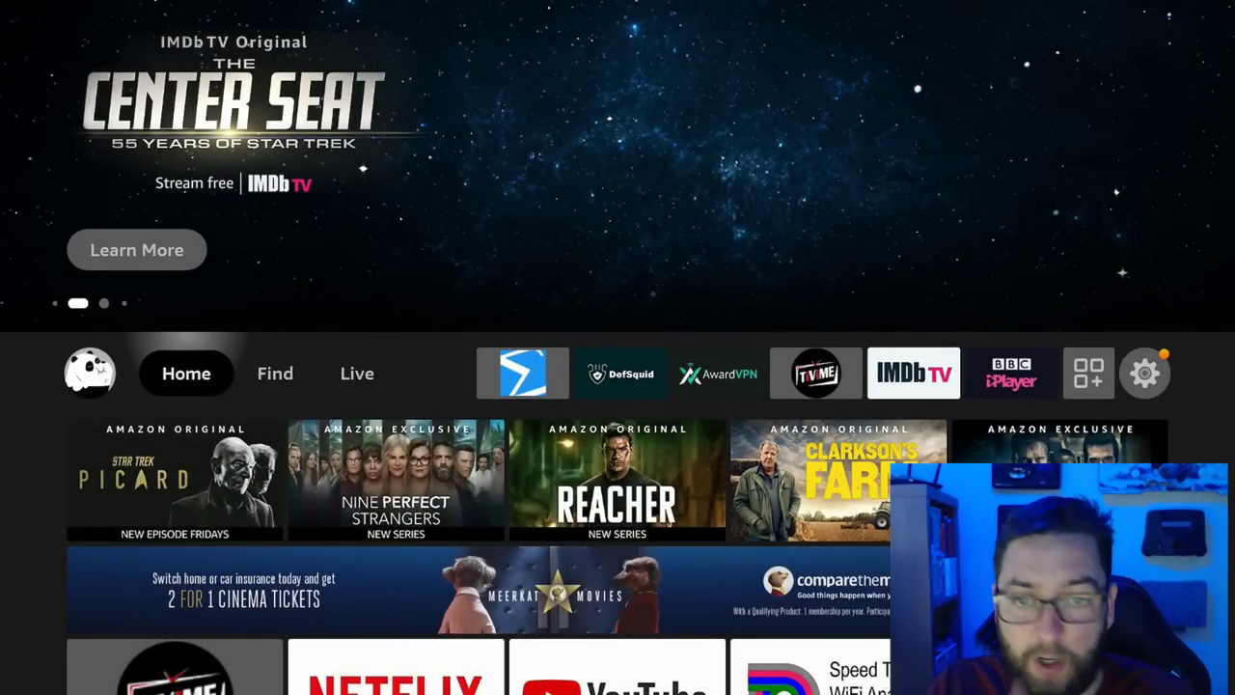
- Move right along the home screen's top row to the Settings gear to show the settings tiles
key("Right")
key("Right")
key("Right")
key("Right")
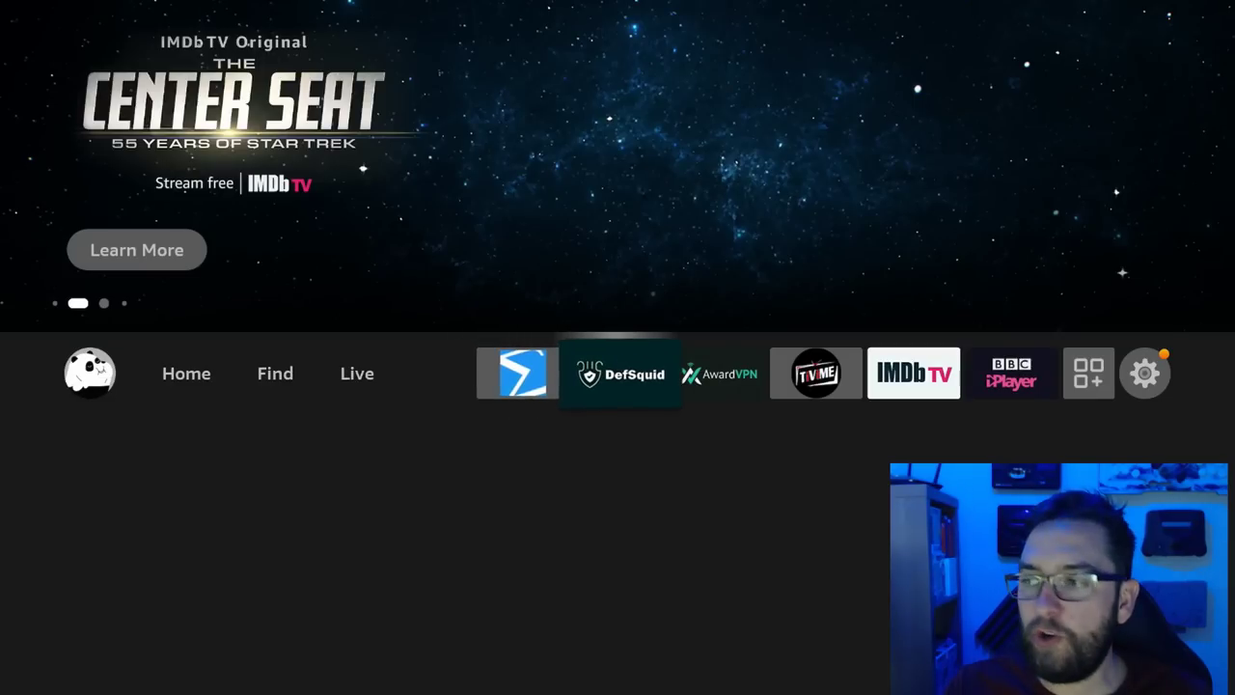
key("Right")
key("Right")
key("Right")
key("Right")
key("Right")
key("Right")
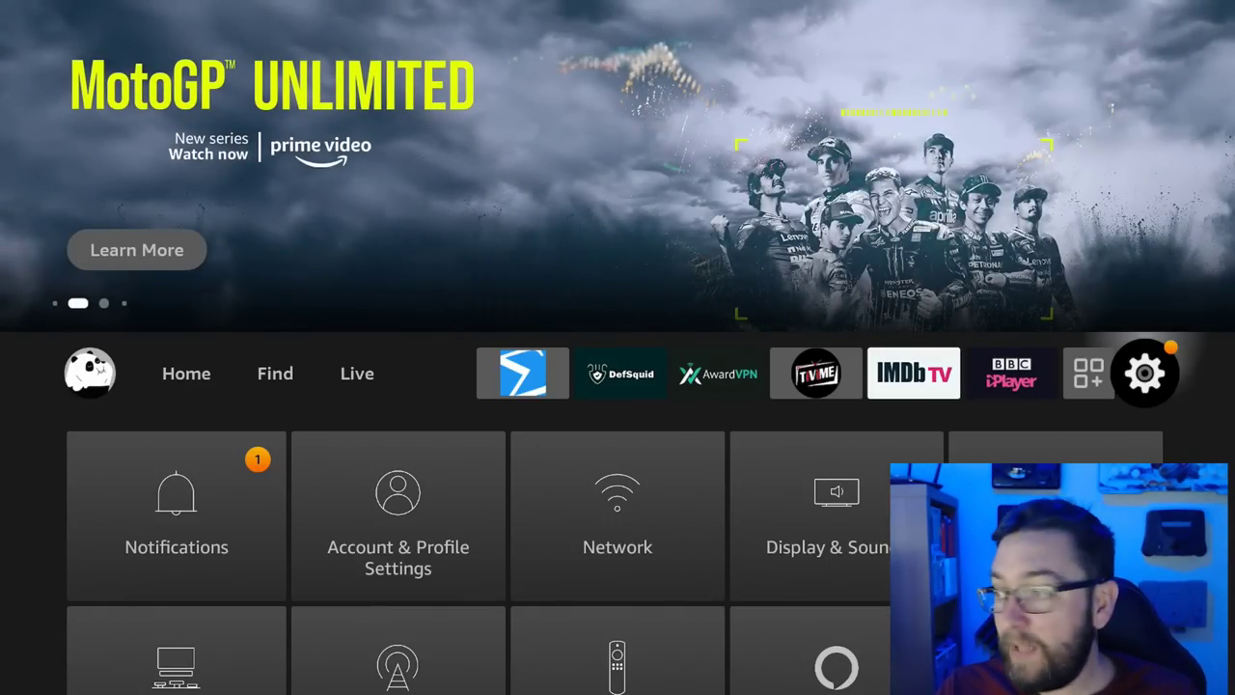
- Install the available system update from My Fire TV > About and let the Fire TV Stick 4K Max reboot
key("Down")
key("Down")
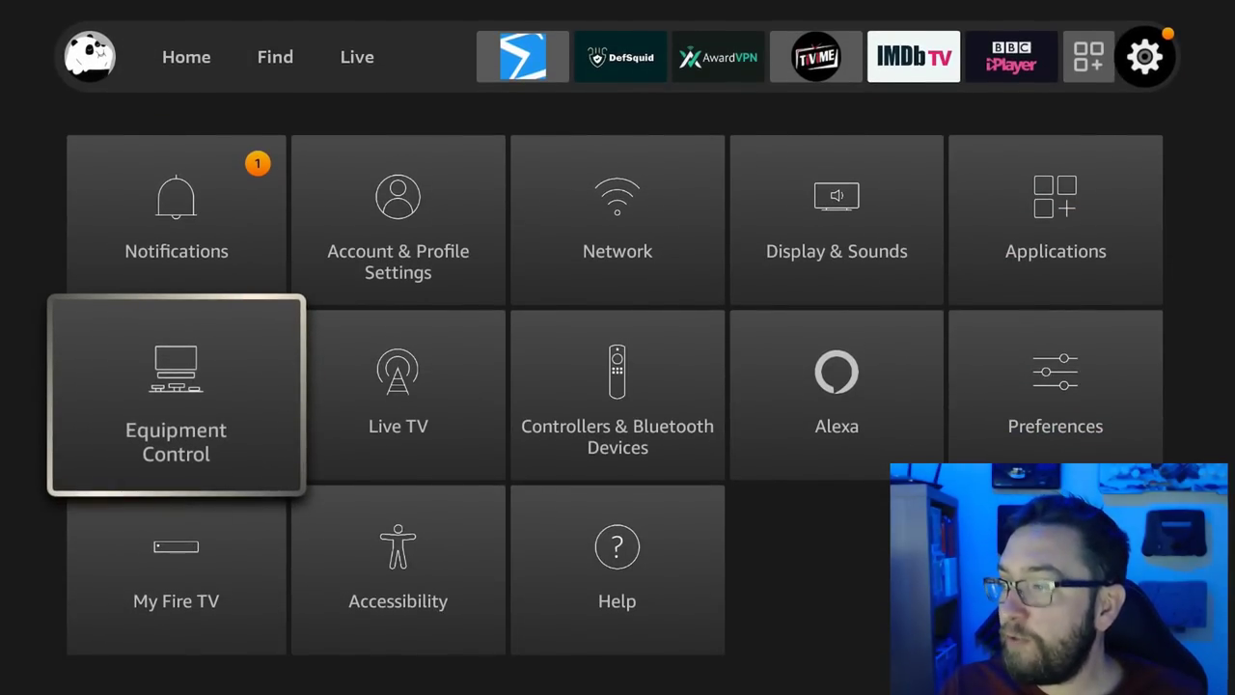
key("Home")
key("Right")
key("Right")
key("Right")
key("Right")
key("Right")
key("Right")
key("Right")
key("Right")
key("Right")
key("Right")
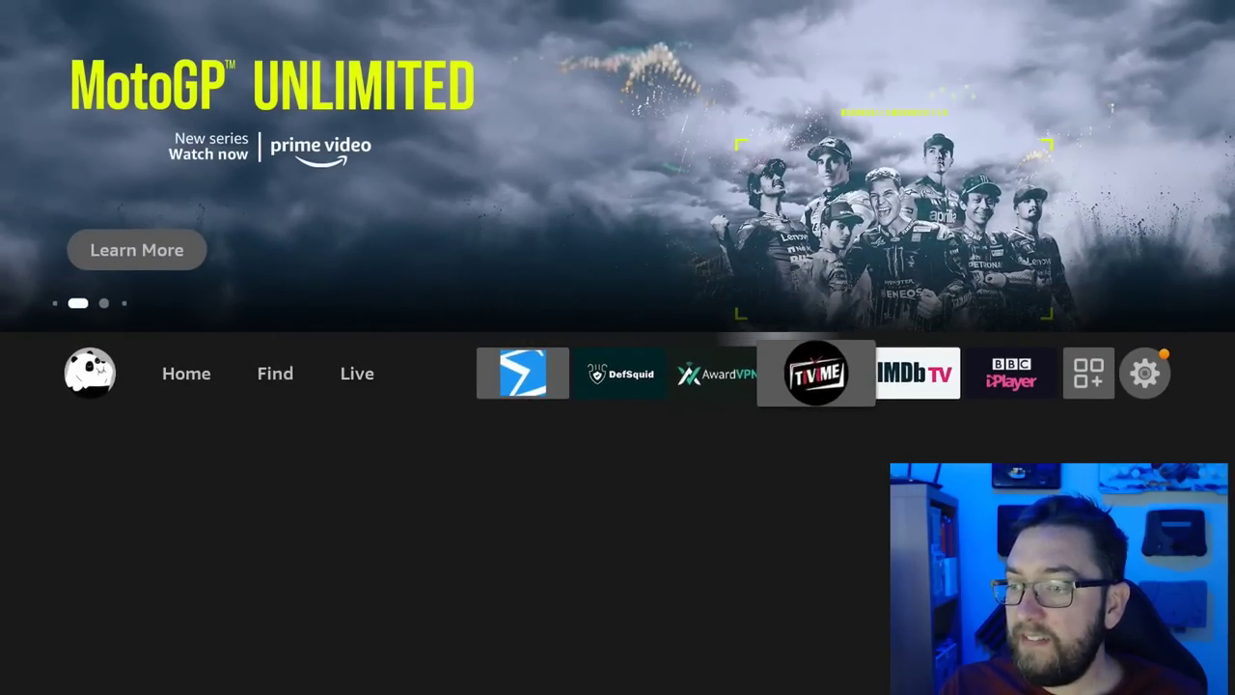
key("Down")
key("Down")
key("Down")
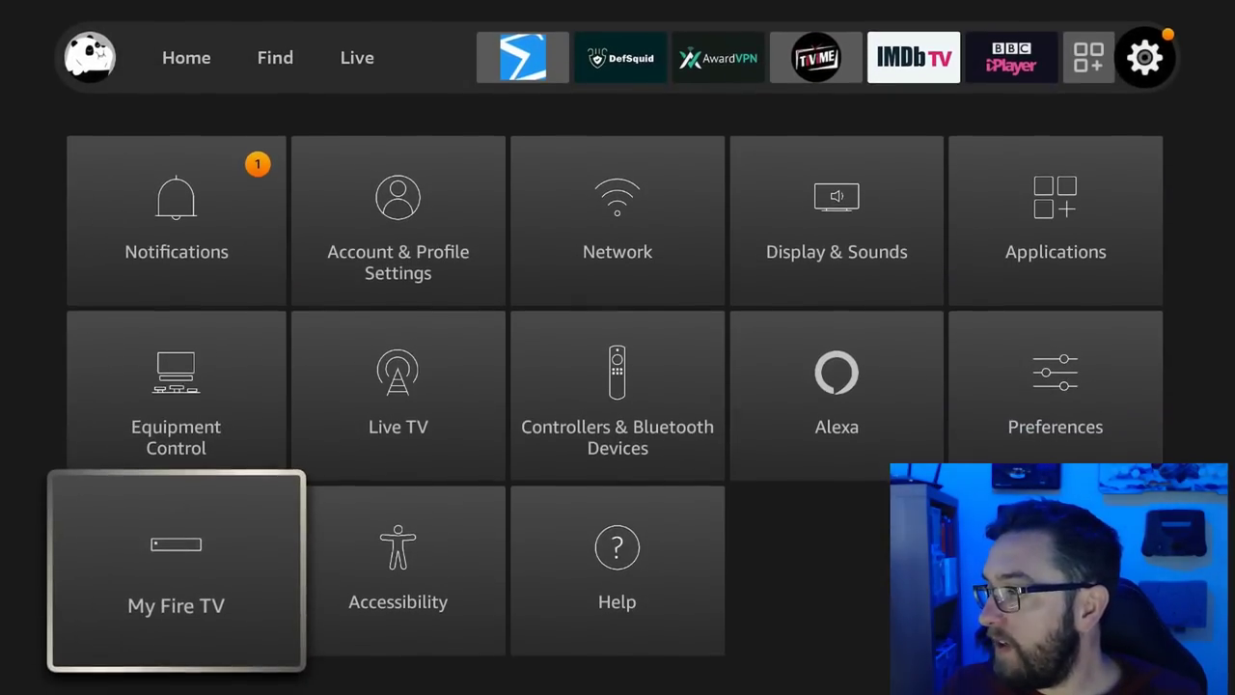
key("Return")
key("Down")
key("Down")
key("Up")
key("Up")
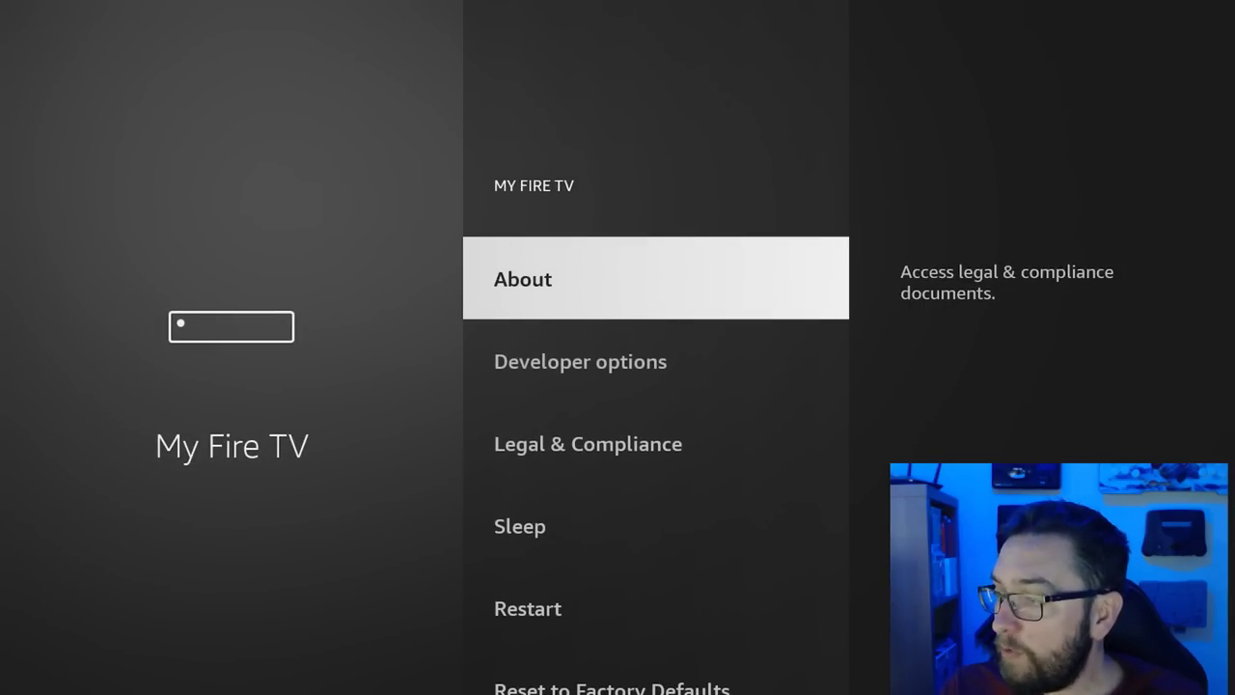
key("Return")
key("Down")
key("Down")
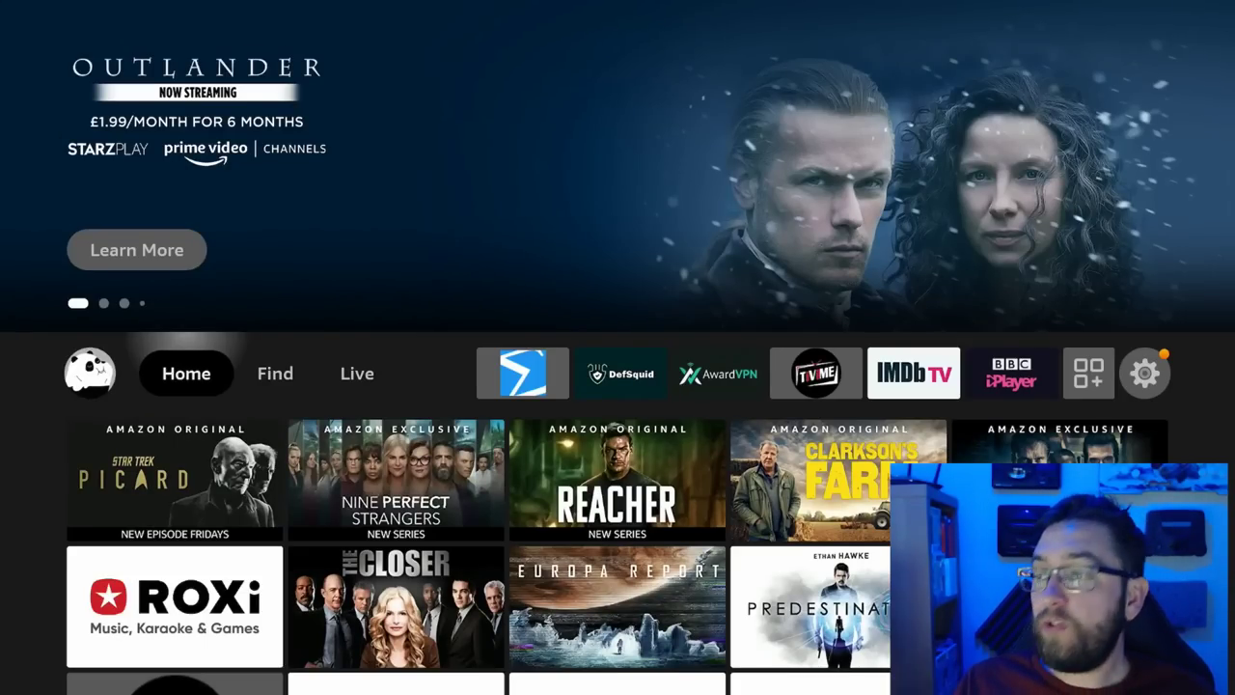
- Go from Home to the Settings gear and open the Preferences tile
key("Right")
key("Right")
key("Right")
key("Right")
key("Right")
key("Right")
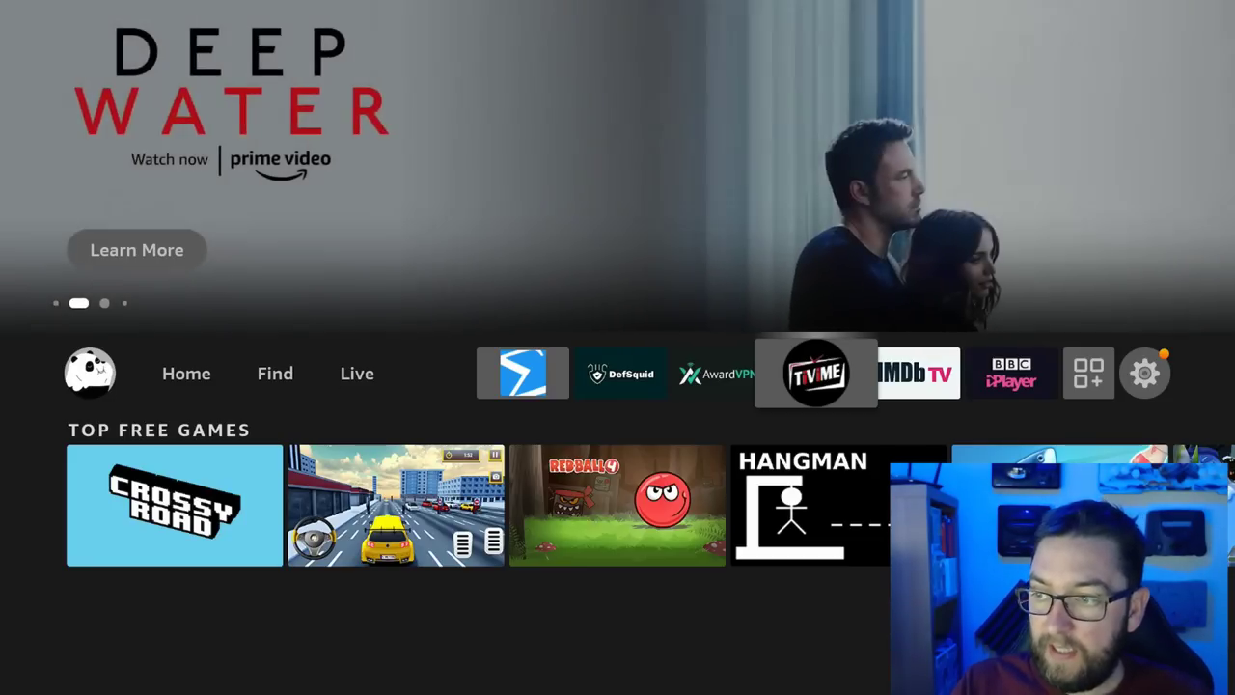
key("Right")
key("Right")
key("Right")
key("Right")
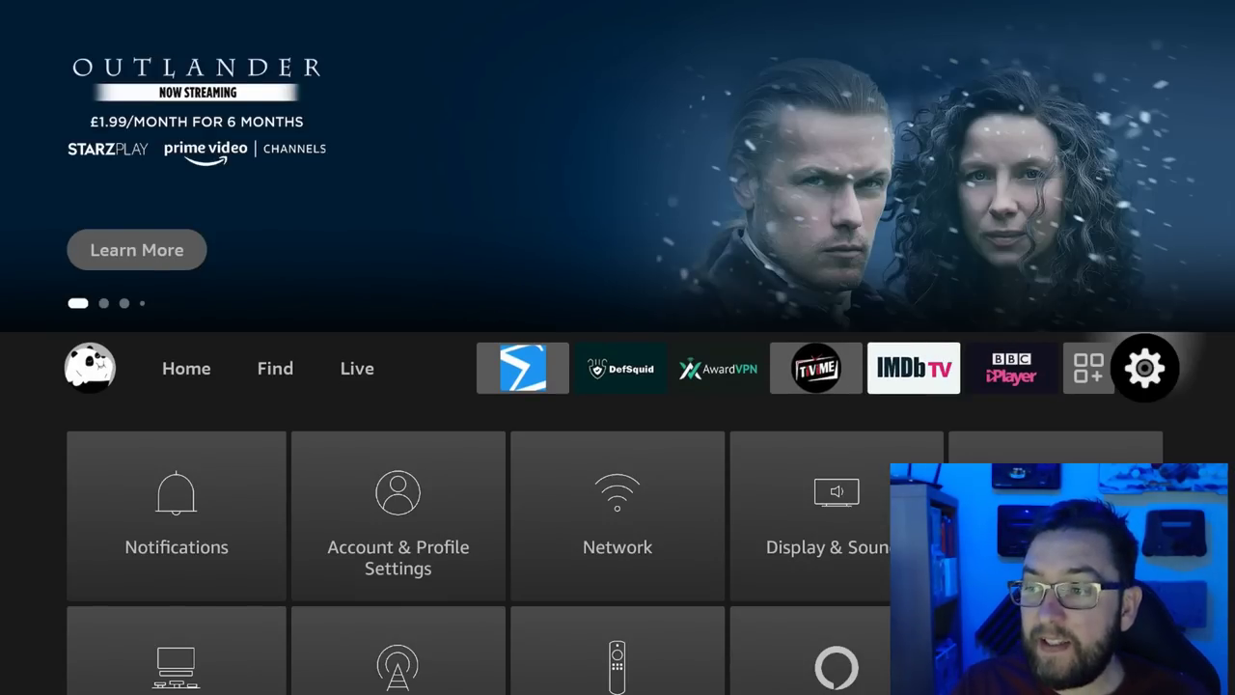
key("Down")
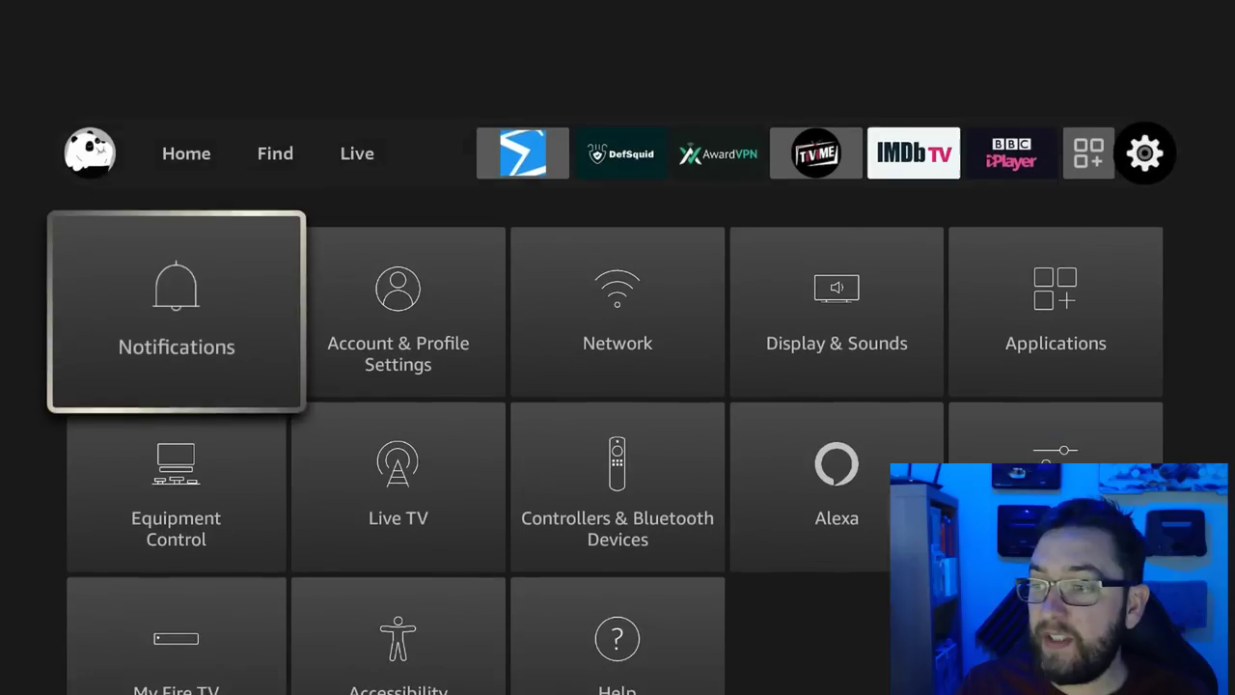
key("Down")
key("Right")
key("Right")
key("Right")
key("Right")
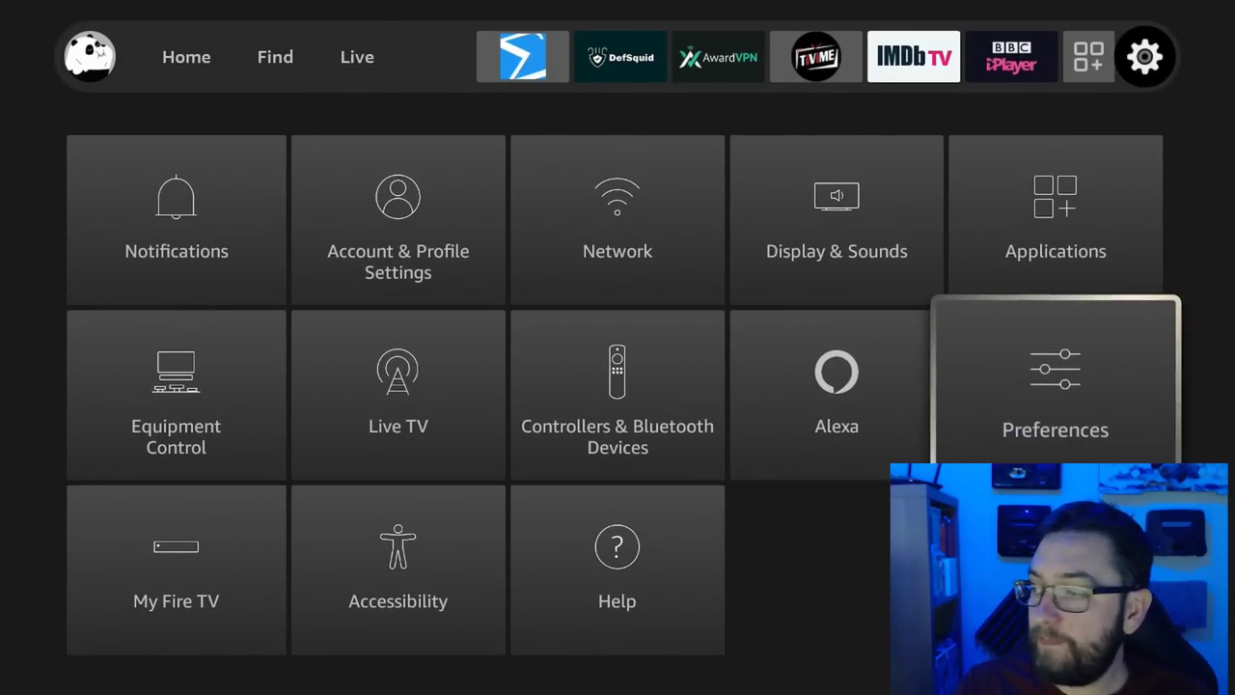
key("Return")
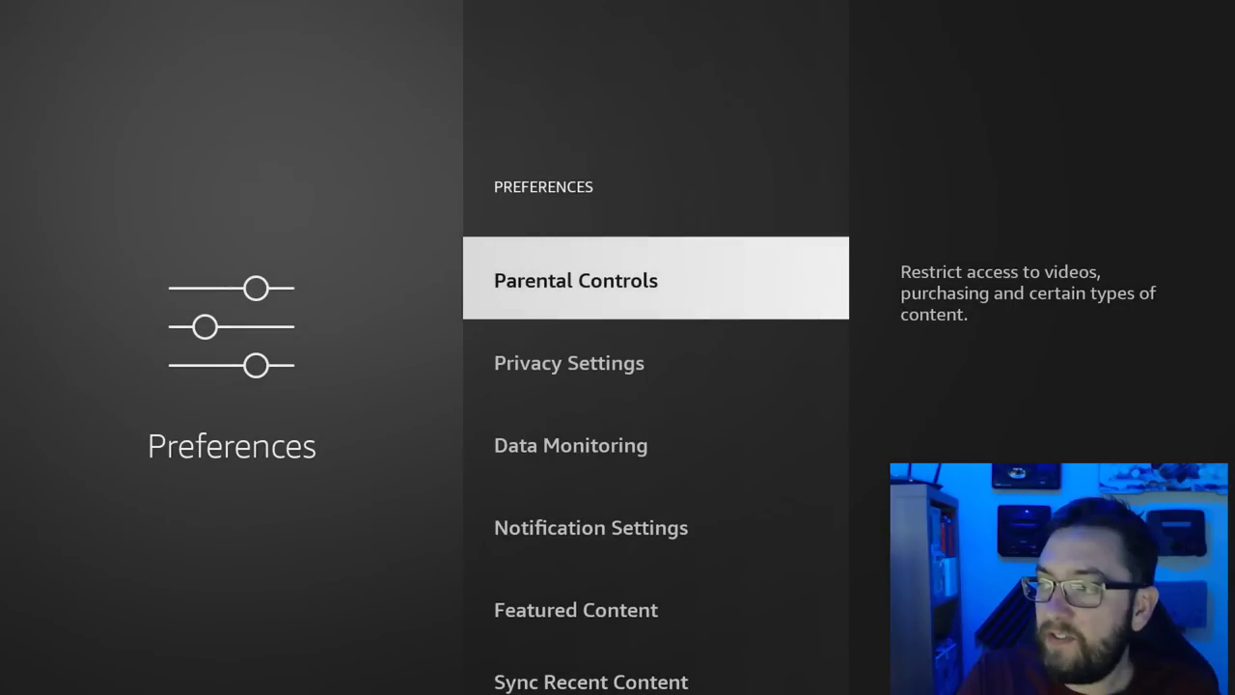
- Set Allow Video Autoplay and Allow Audio Autoplay to OFF under Featured Content
key("Down")
key("Down")
key("Down")
key("Down")
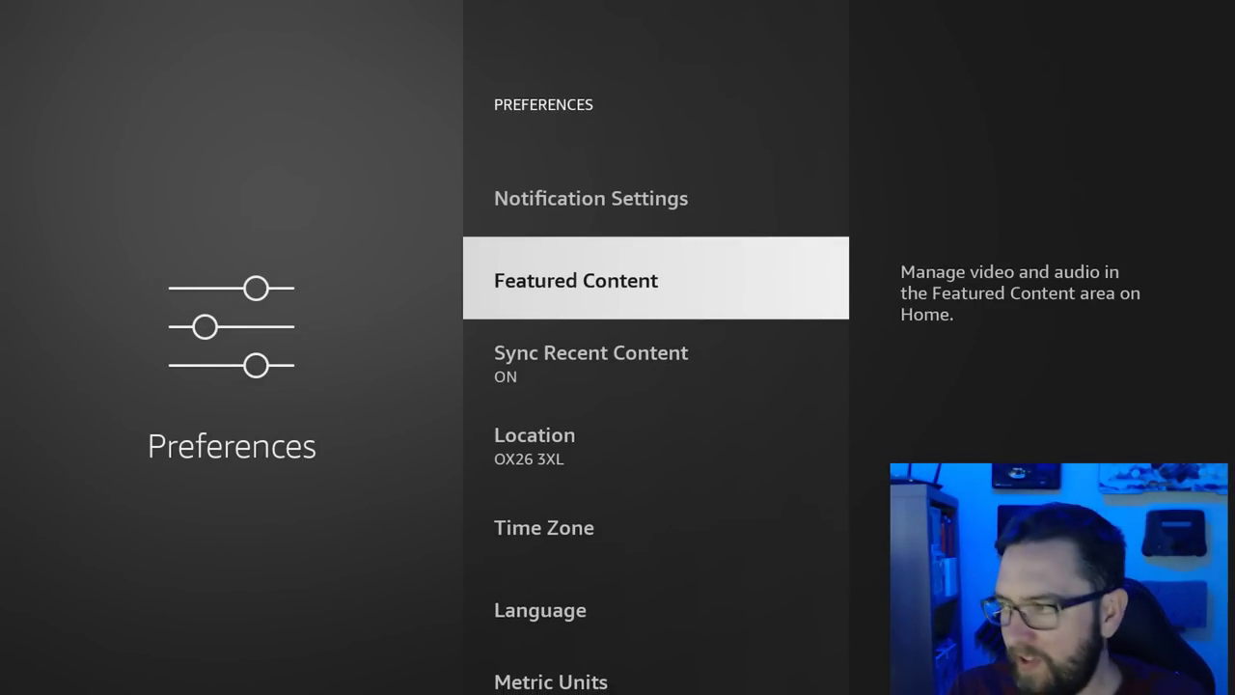
key("Return")
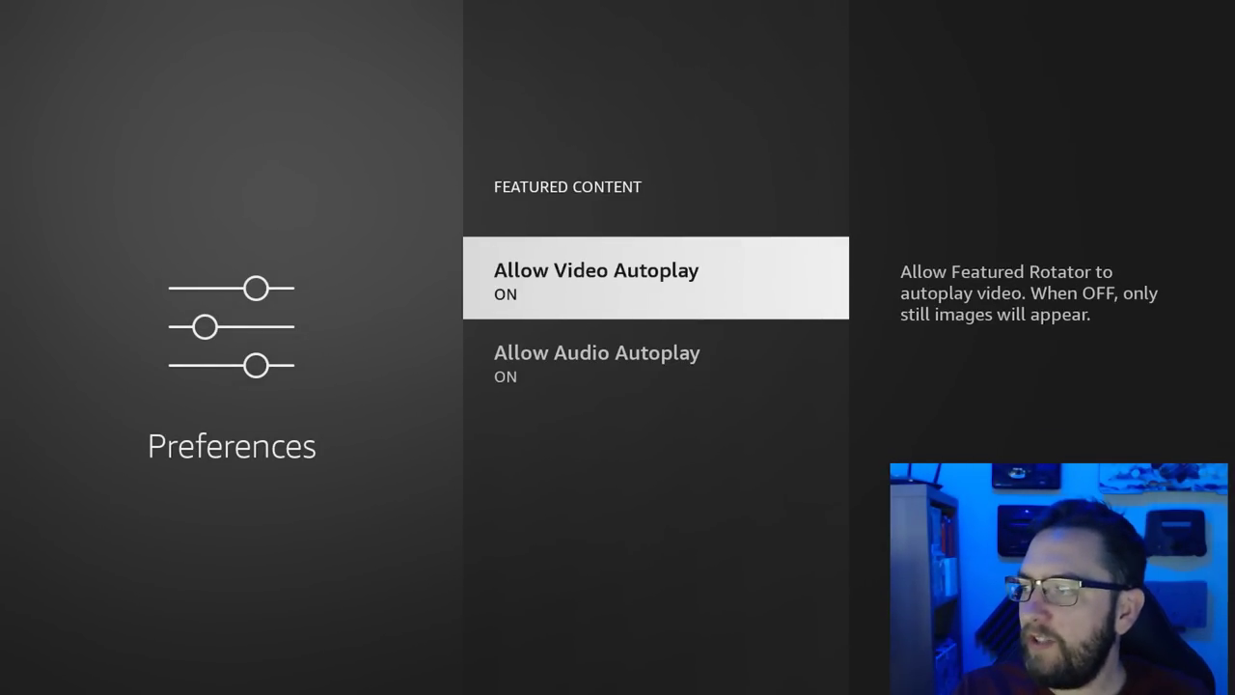
key("Return")
key("Down")
key("Return")
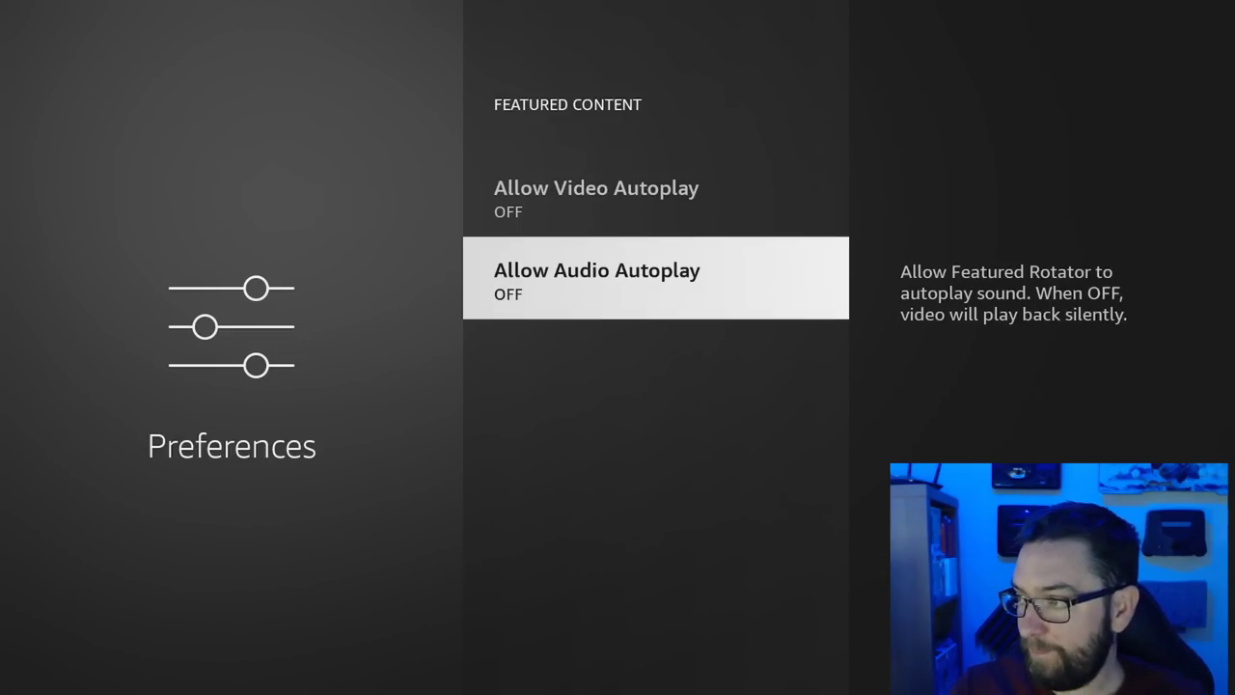
key("Escape")
key("Up")
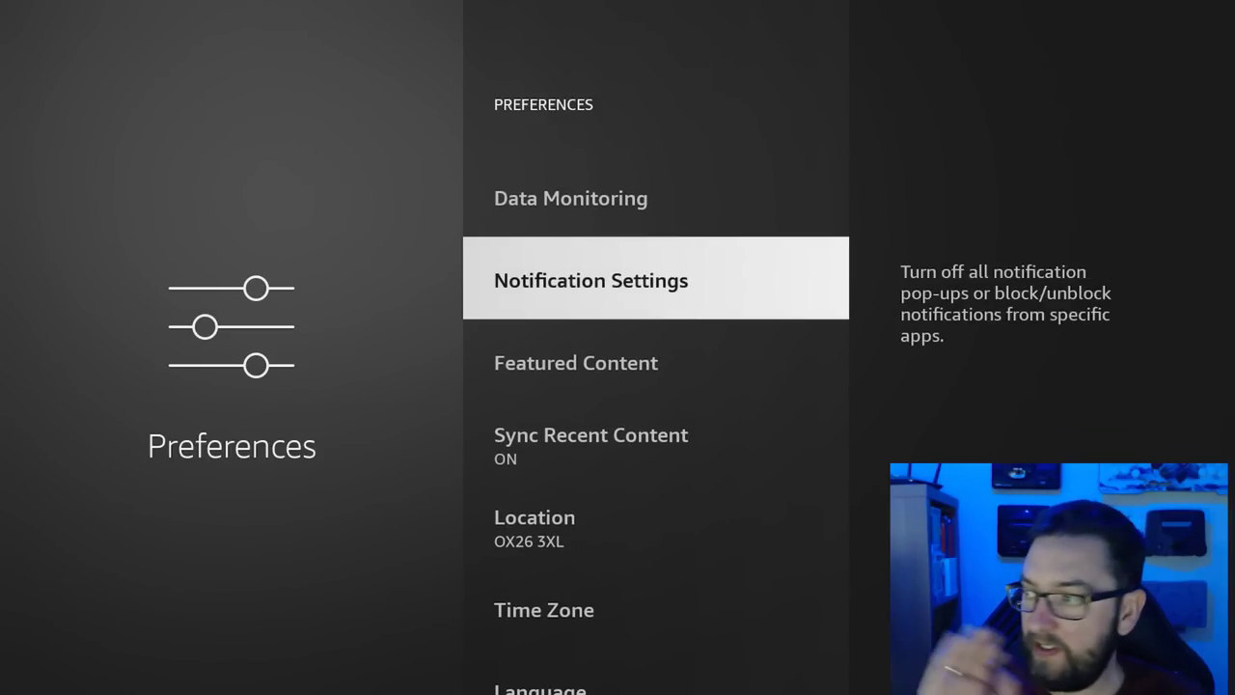
- Check Notification Settings, confirm Data Monitoring is OFF, and open Privacy Settings
key("Return")
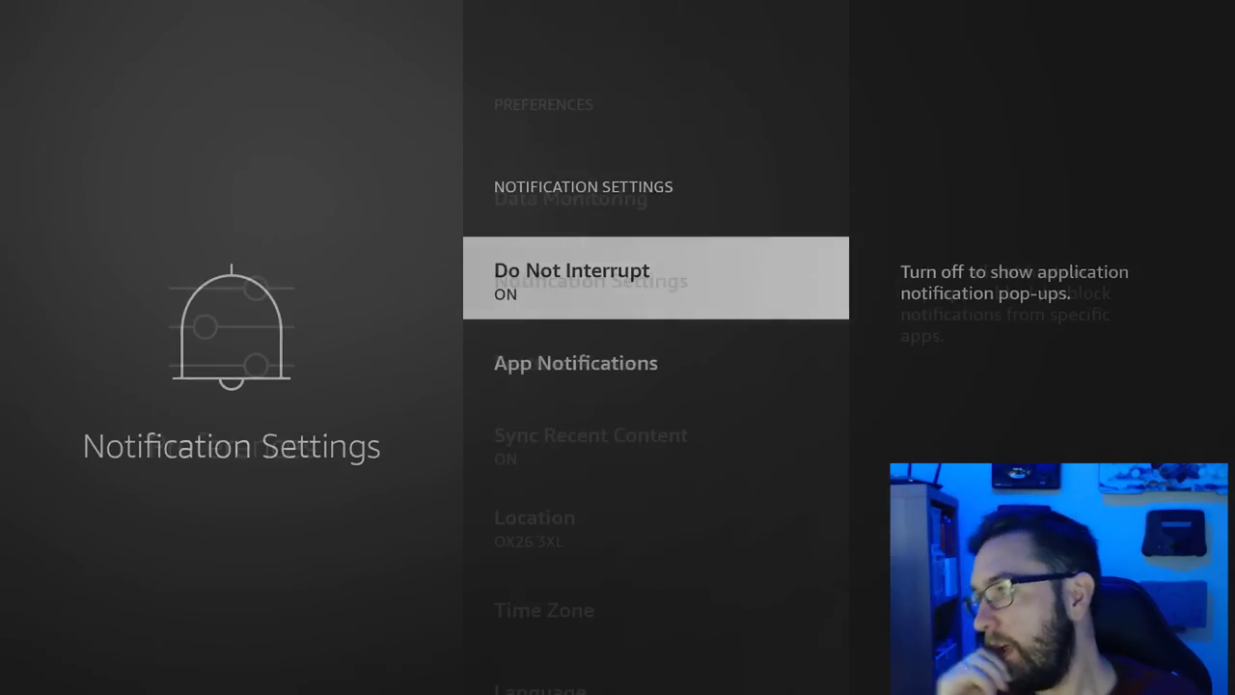
key("Escape")
key("Up")
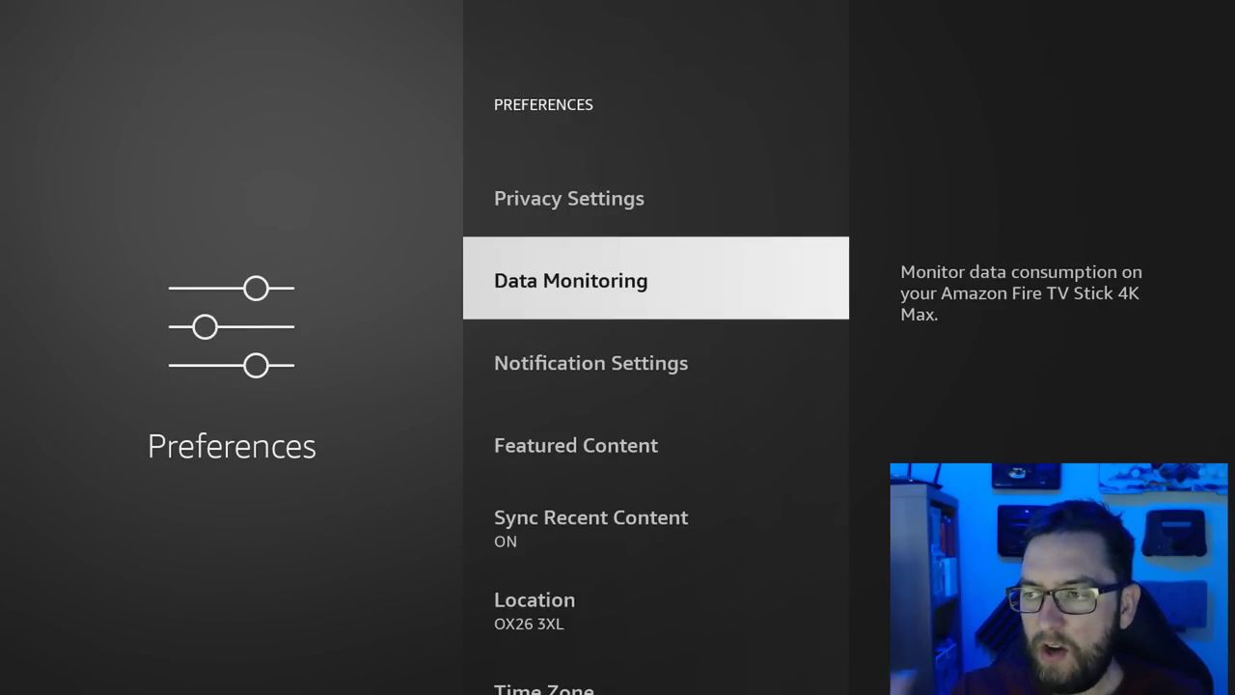
key("Return")
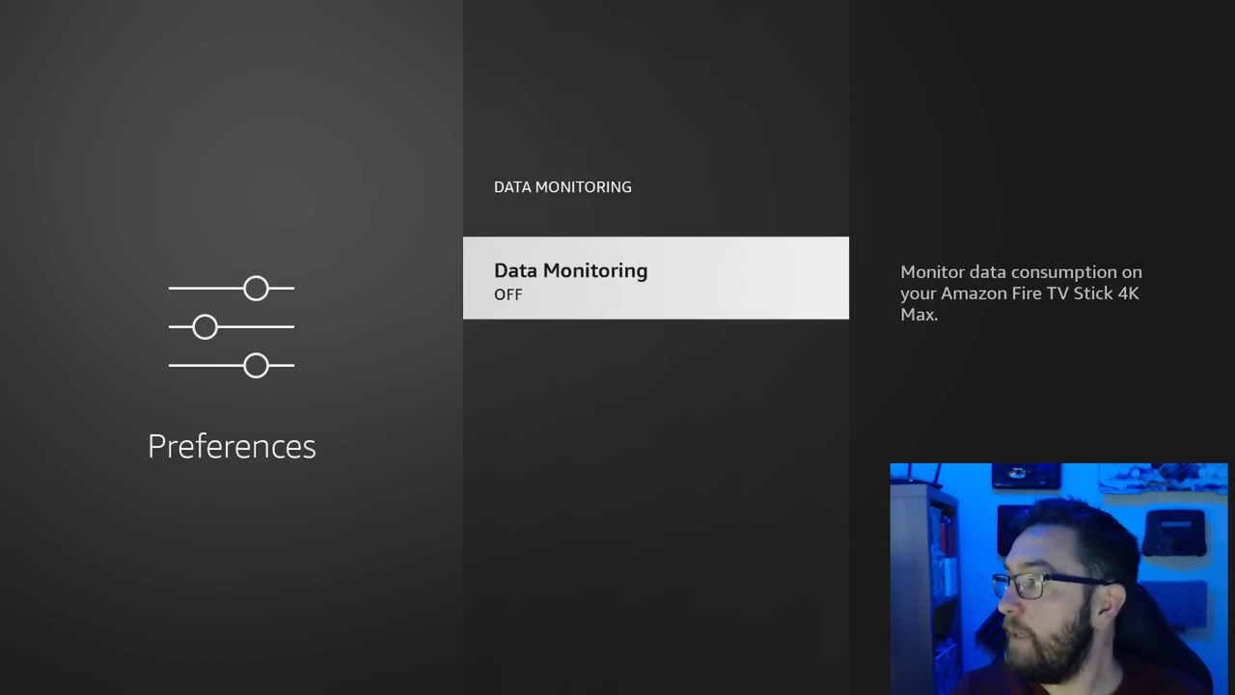
key("Escape")
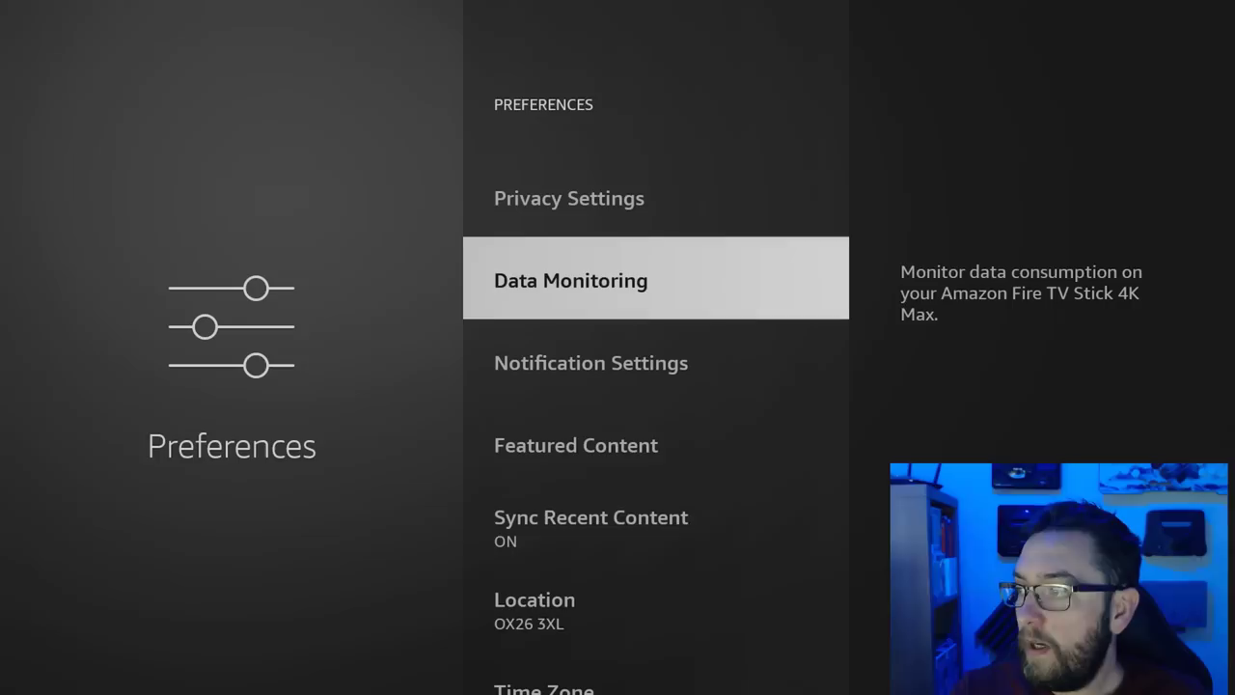
key("Up")
key("Return")
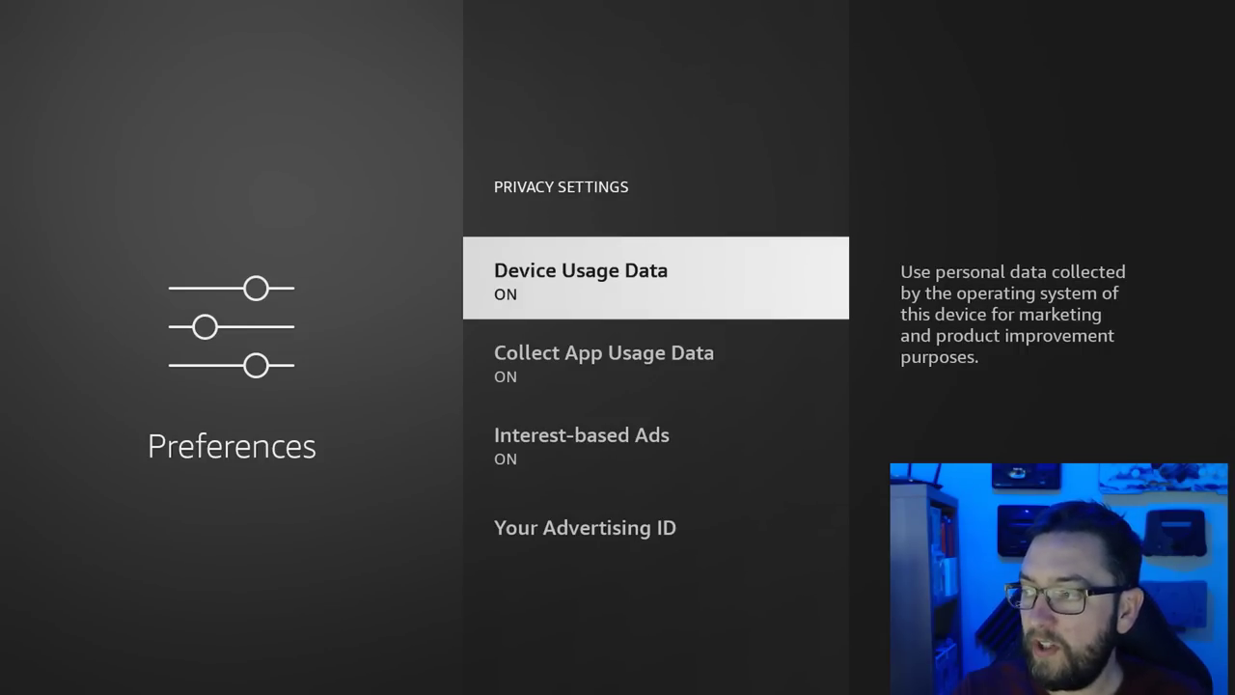
- Turn off Device Usage Data and Collect App Usage Data, then start turning off Interest-based Ads
key("Return")
key("Return")
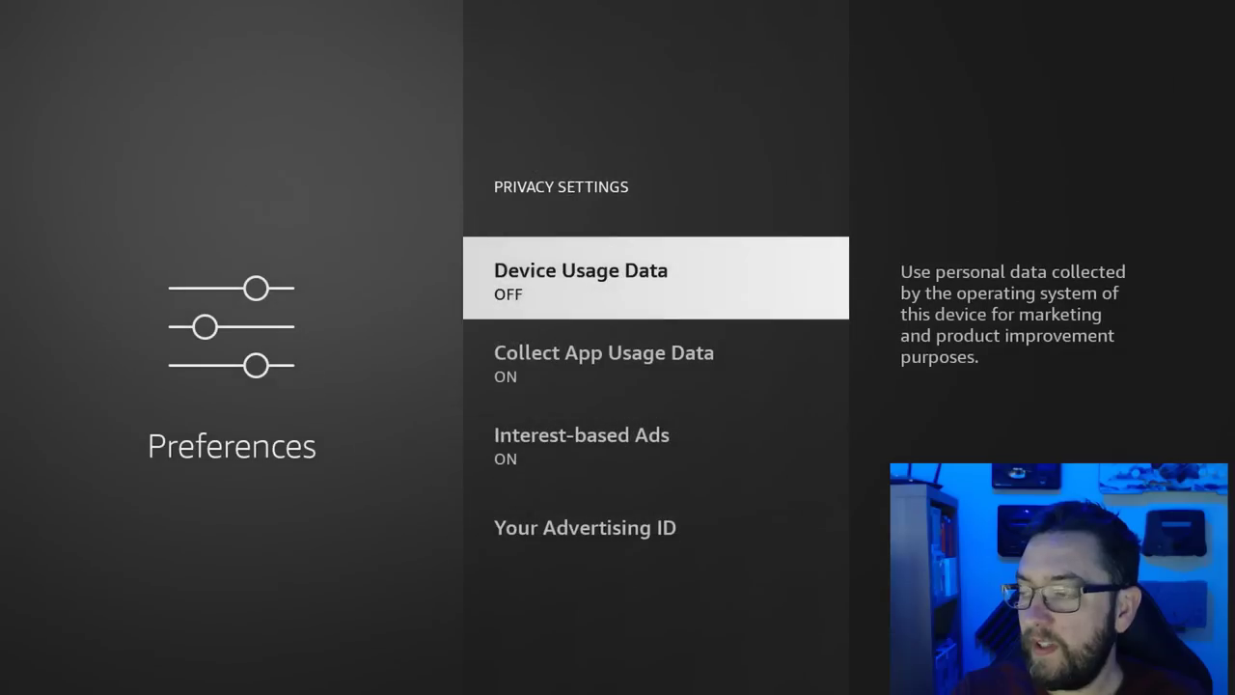
key("Down")
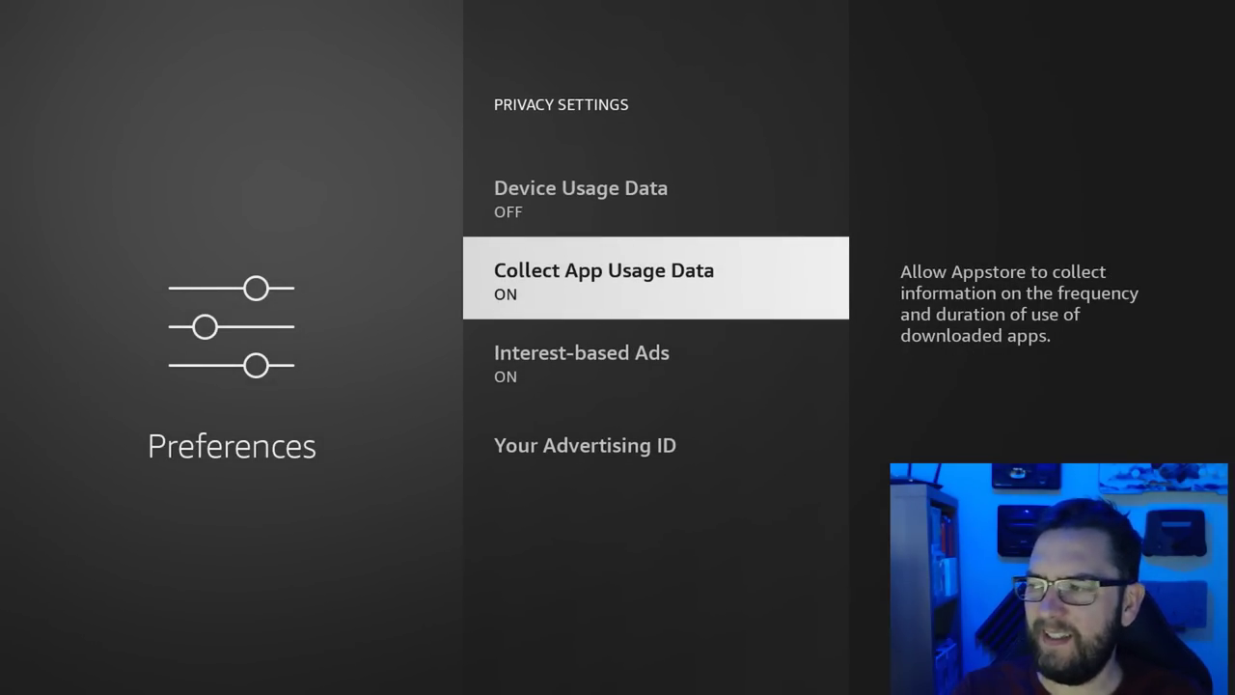
key("Return")
key("Return")
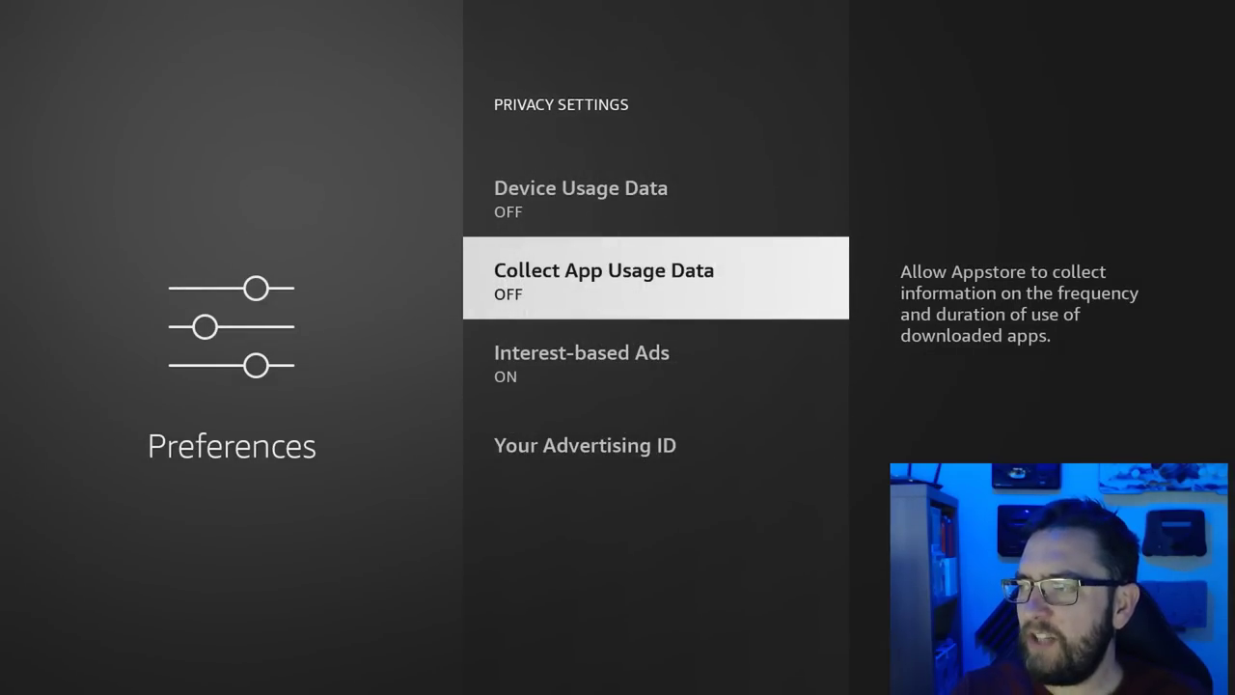
key("Down")
key("Return")
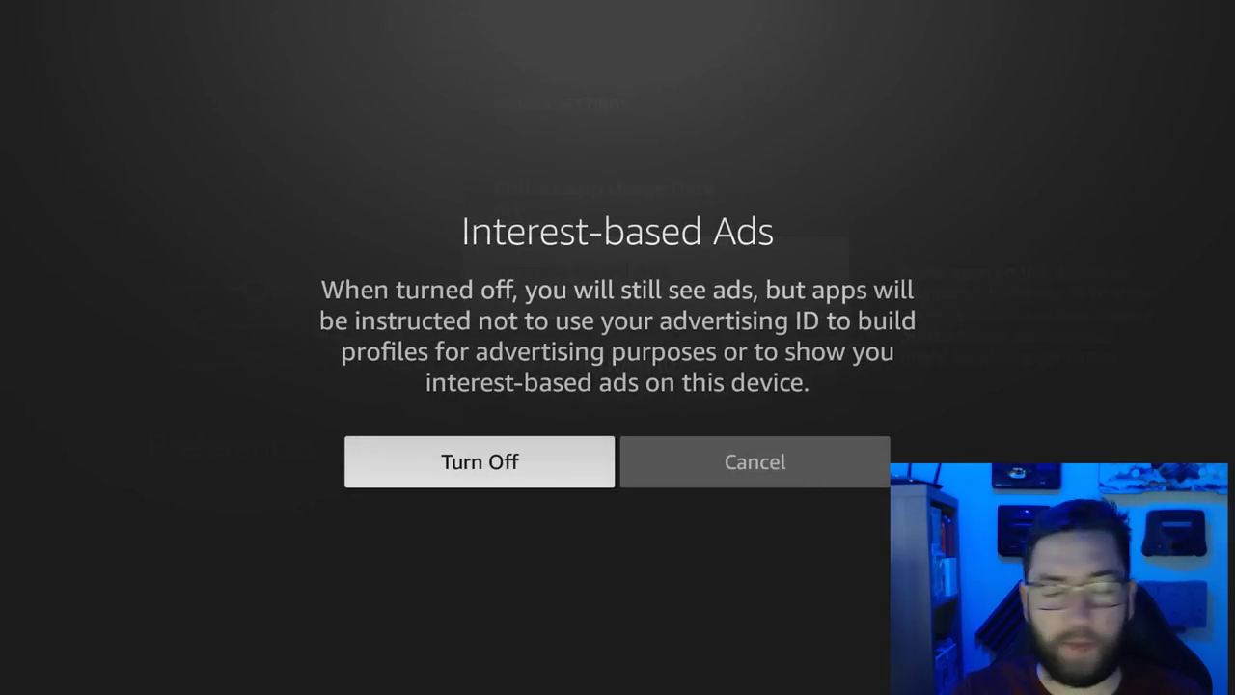
key("Return")
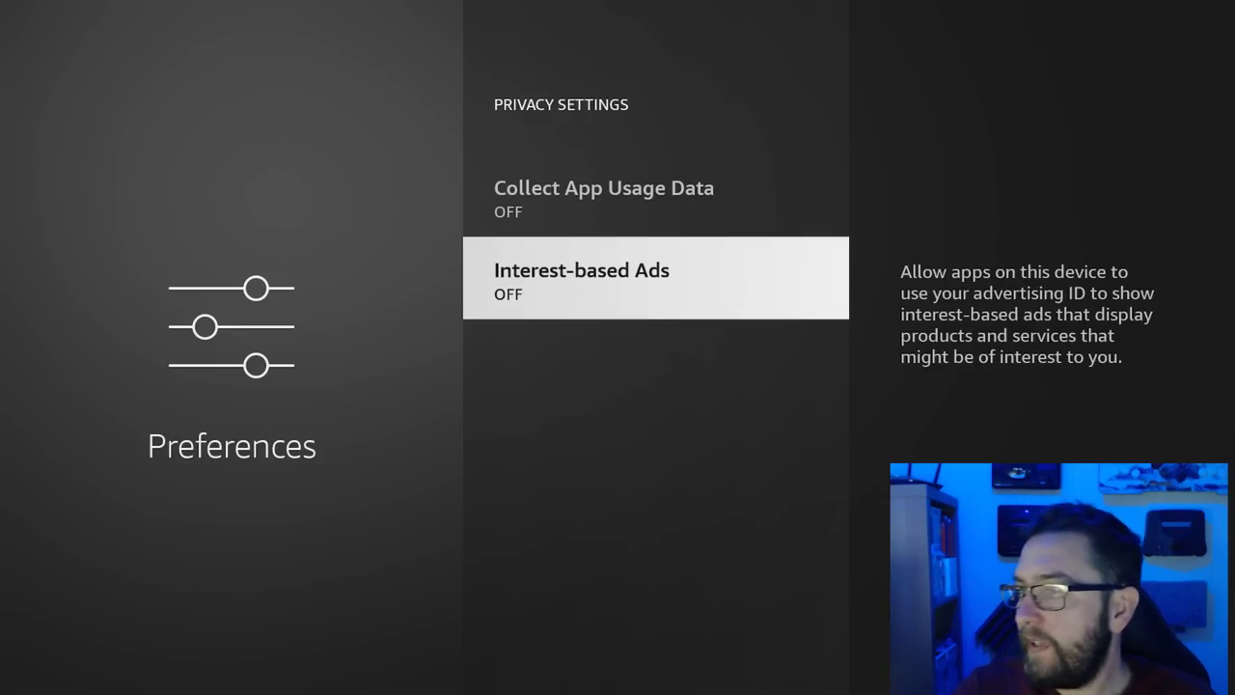
- Exit Preferences to Home, browse the featured banner, and move along the apps row
key("Escape")
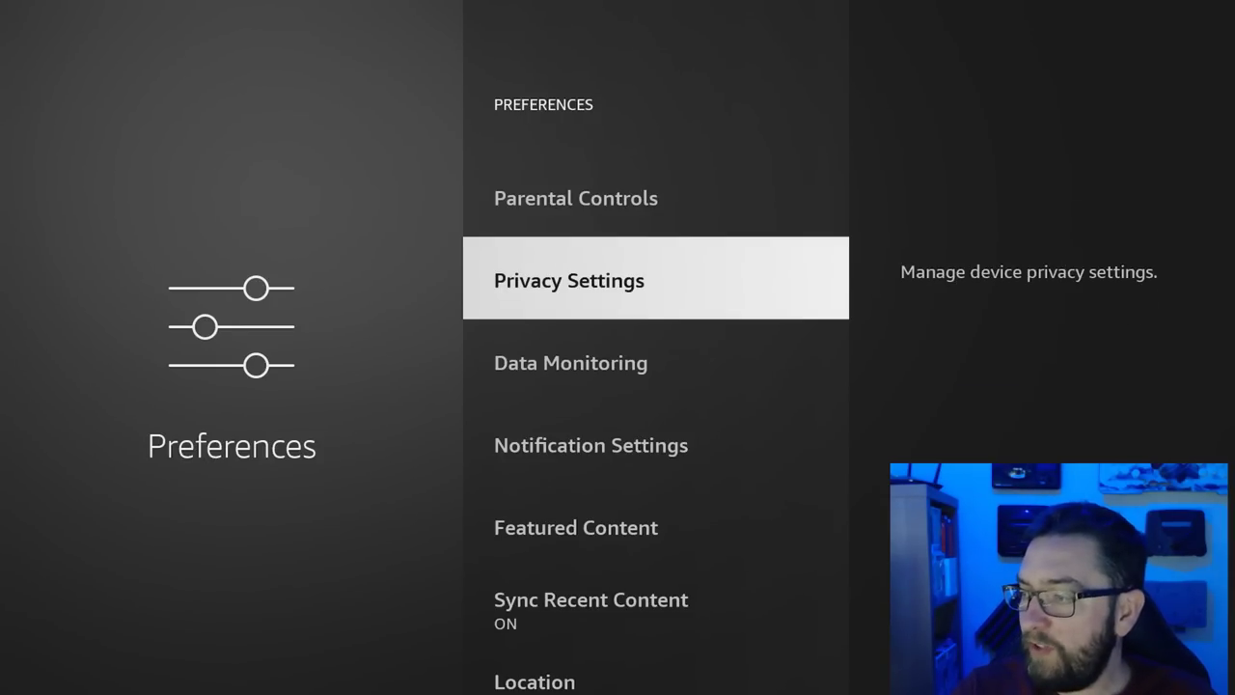
key("Down")
key("Down")
key("Down")
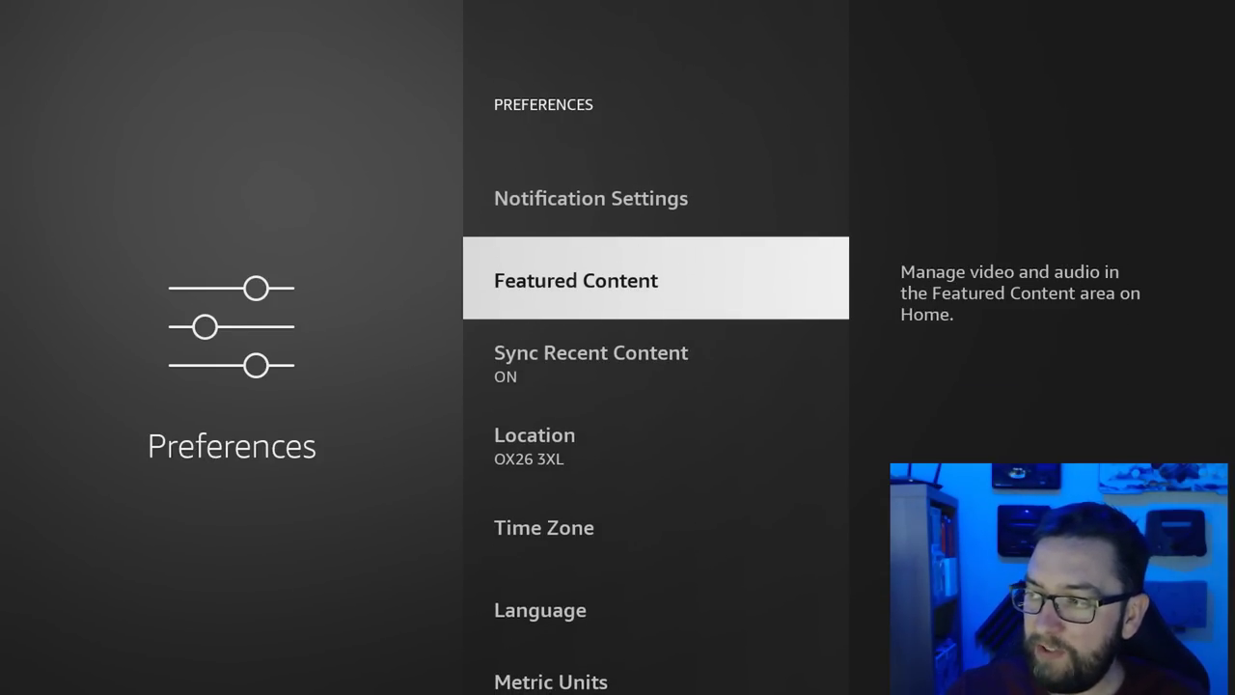
key("Home")
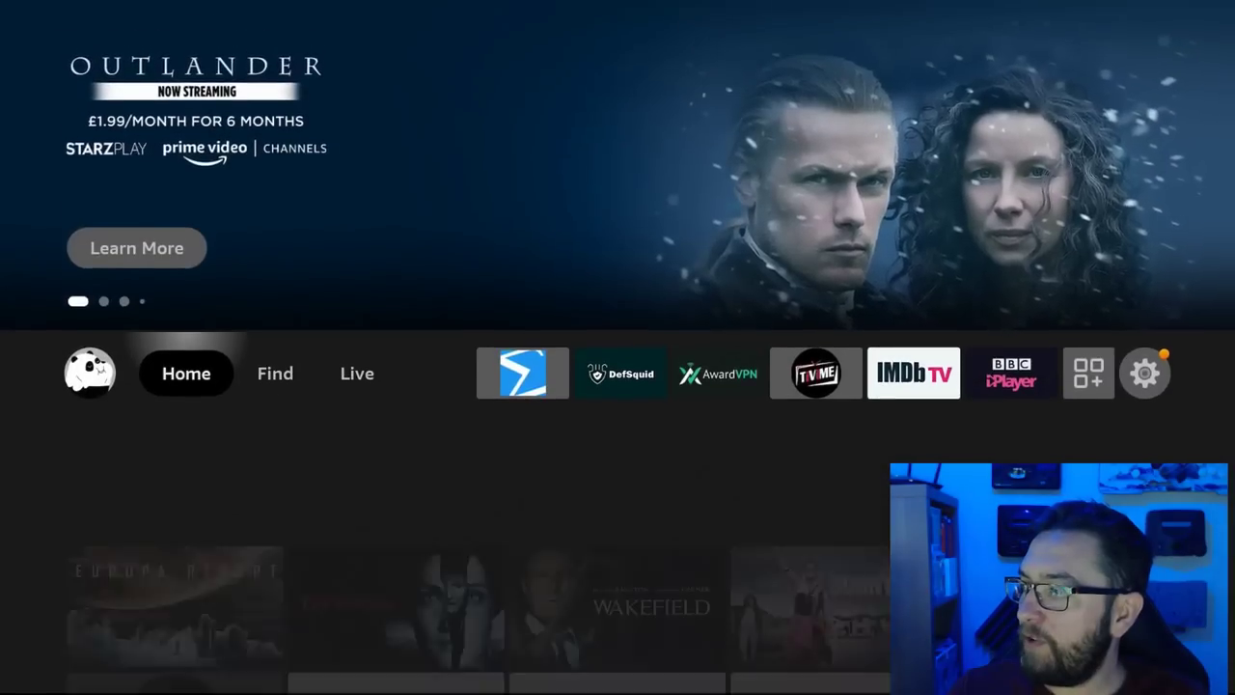
key("Up")
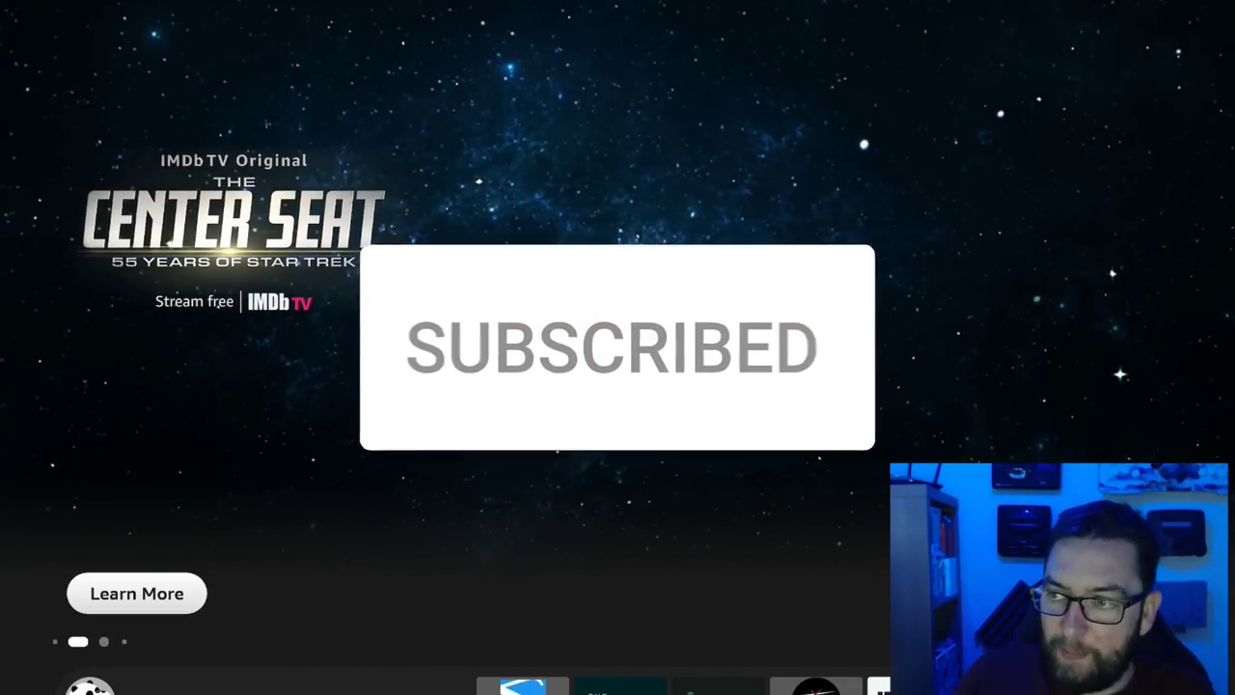
key("Right")
key("Right")
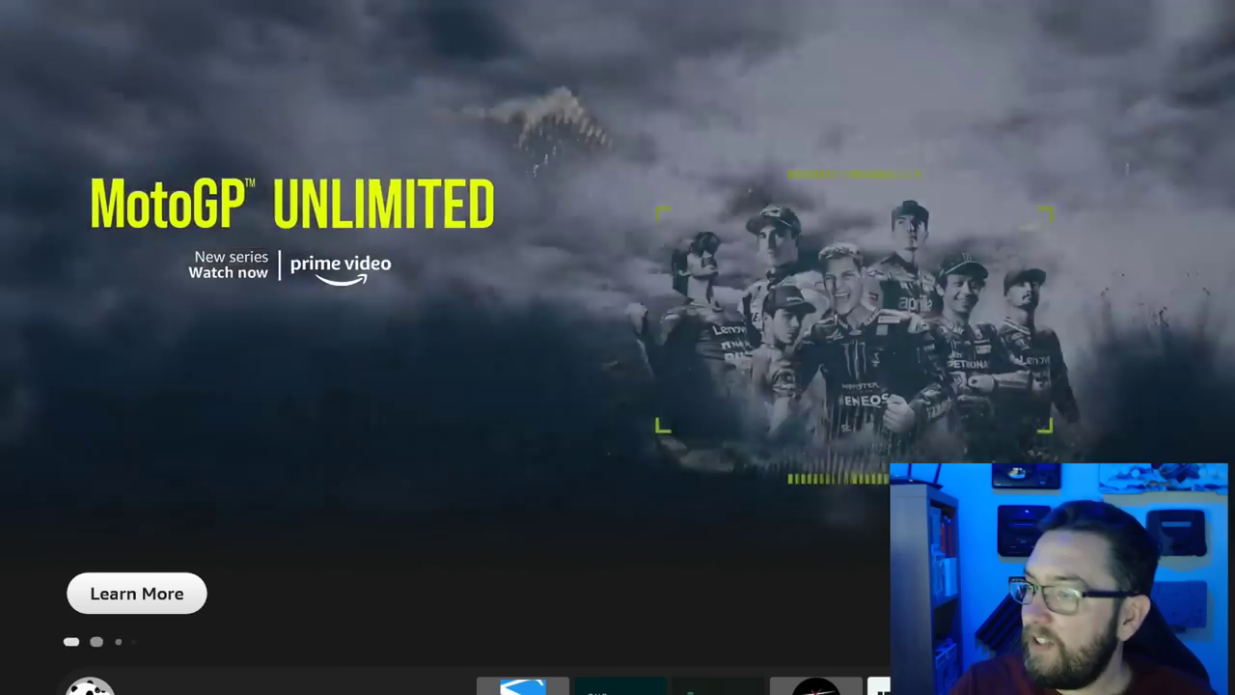
key("Down")
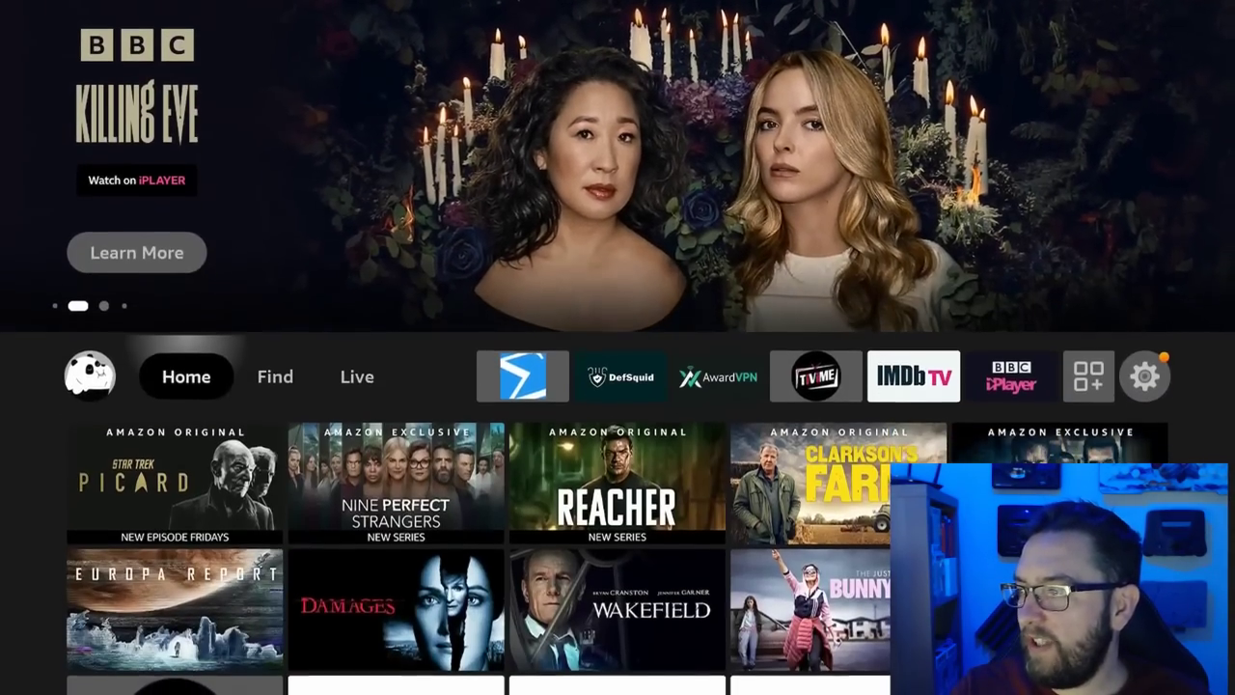
key("Right")
key("Right")
key("Right")
key("Right")
key("Right")
key("Right")
key("Right")
key("Right")
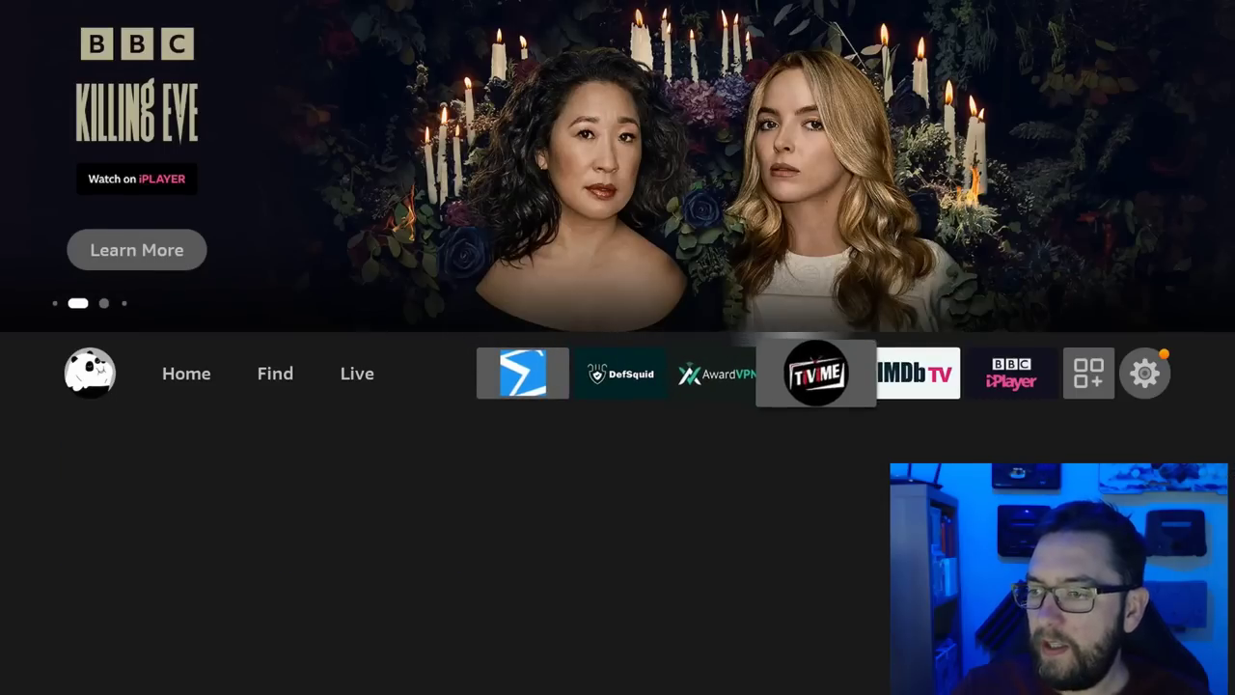
key("Down")
key("Down")
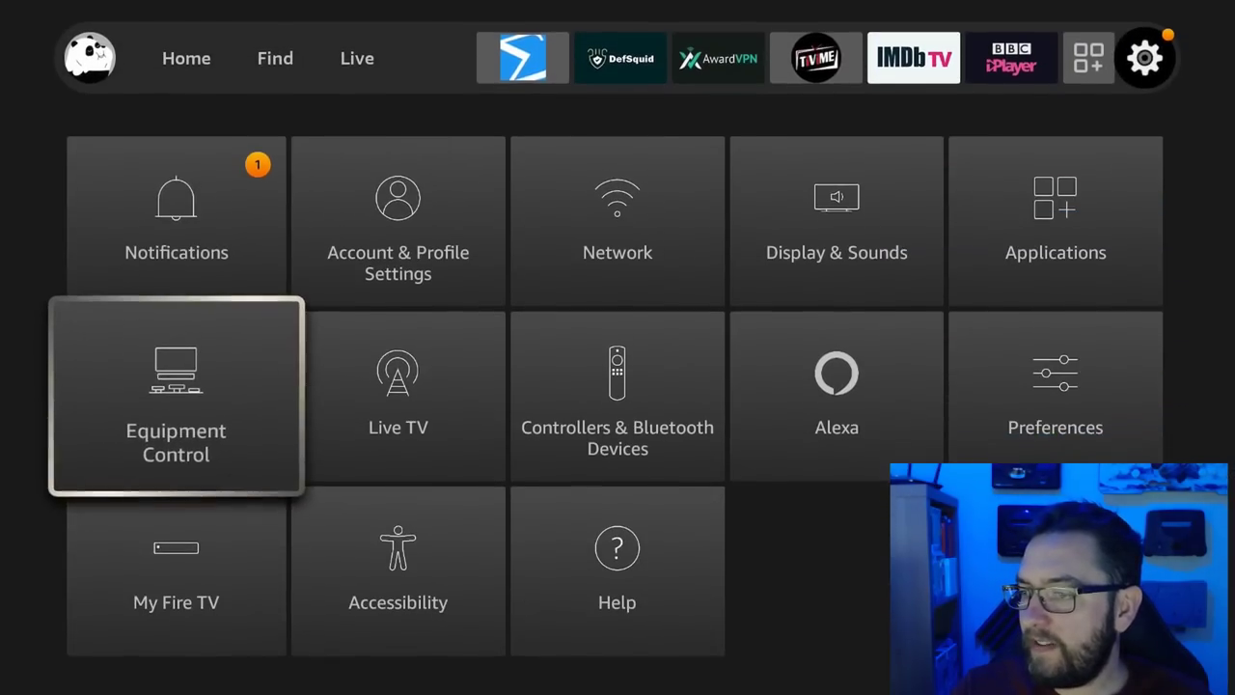
key("Right")
key("Right")
key("Right")
key("Right")
key("Return")
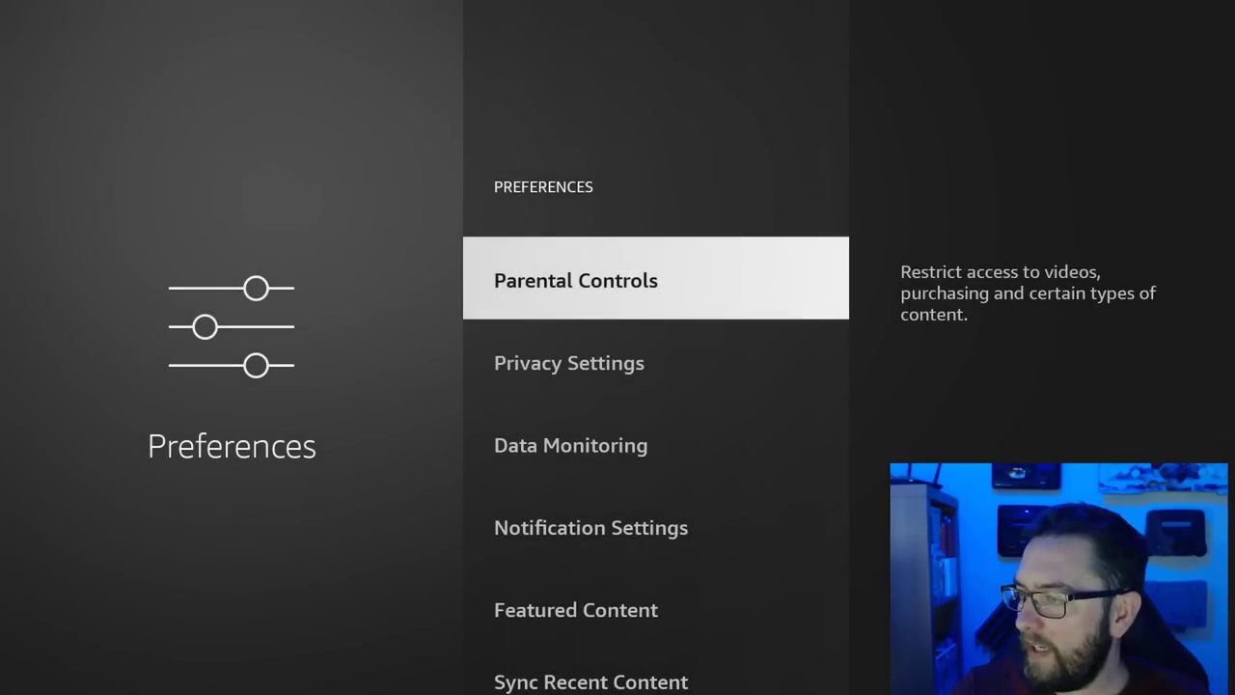
key("Down")
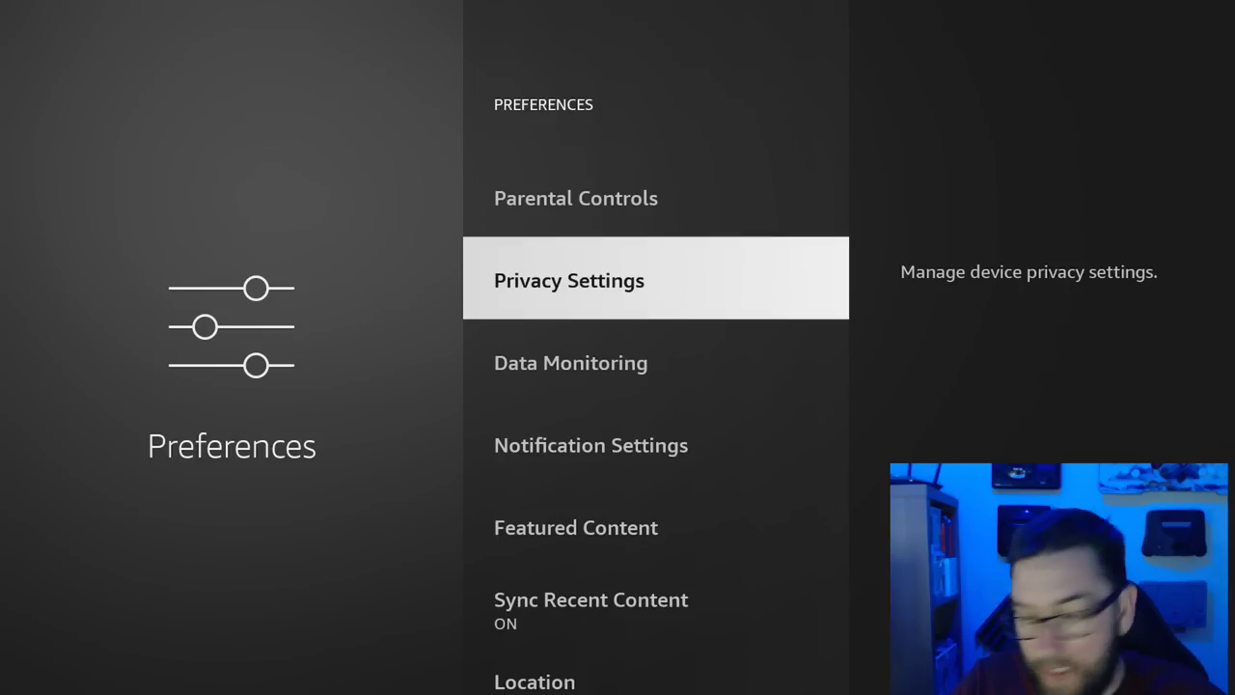
key("Down")
key("Down")
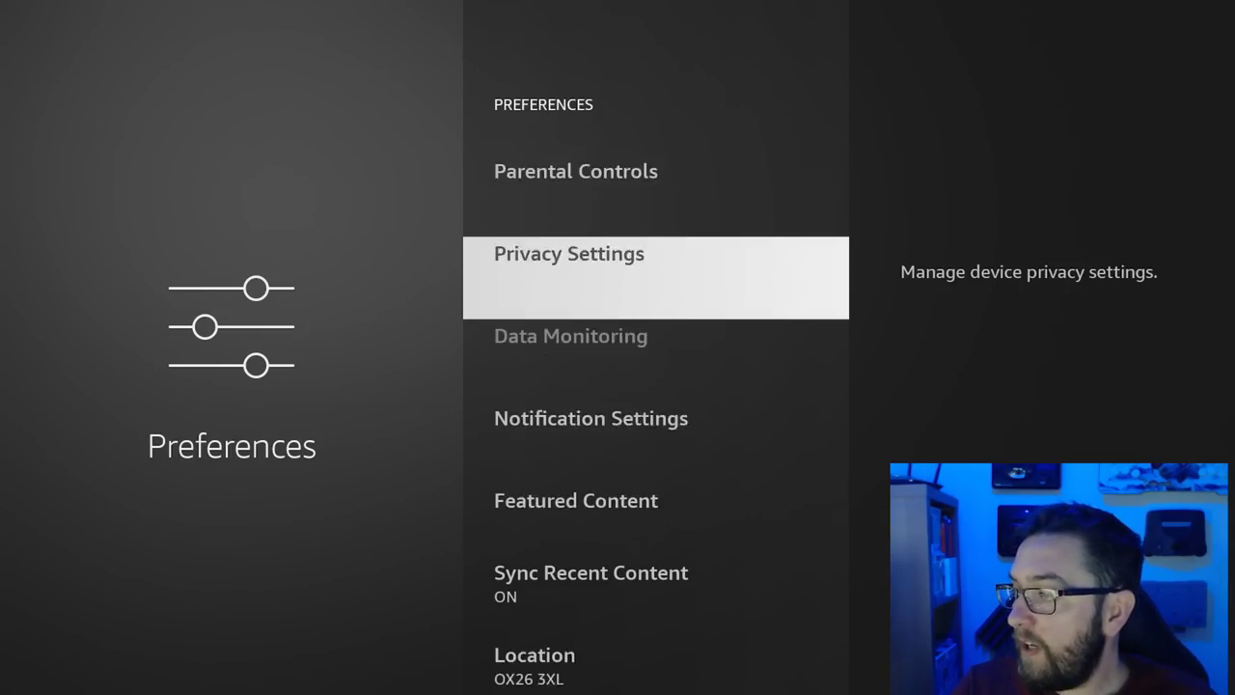
key("Escape")
- Open Applications settings and review the Appstore options
key("Up")
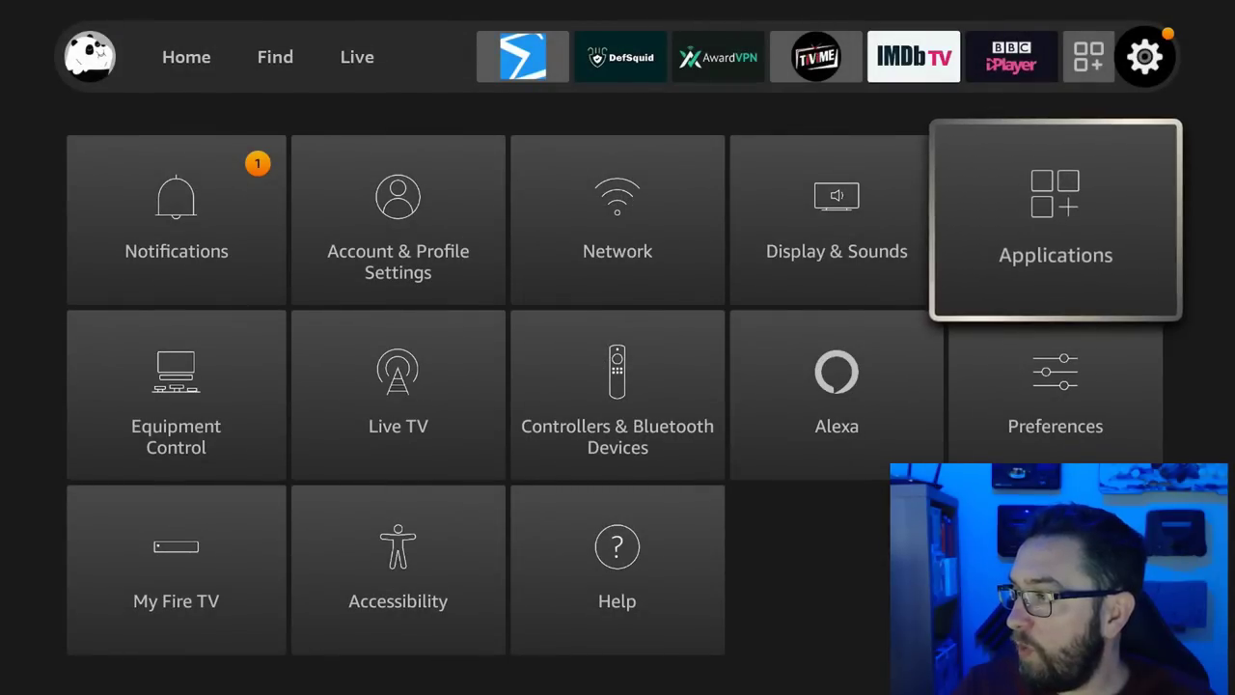
key("Left")
key("Left")
key("Left")
key("Right")
key("Right")
key("Right")
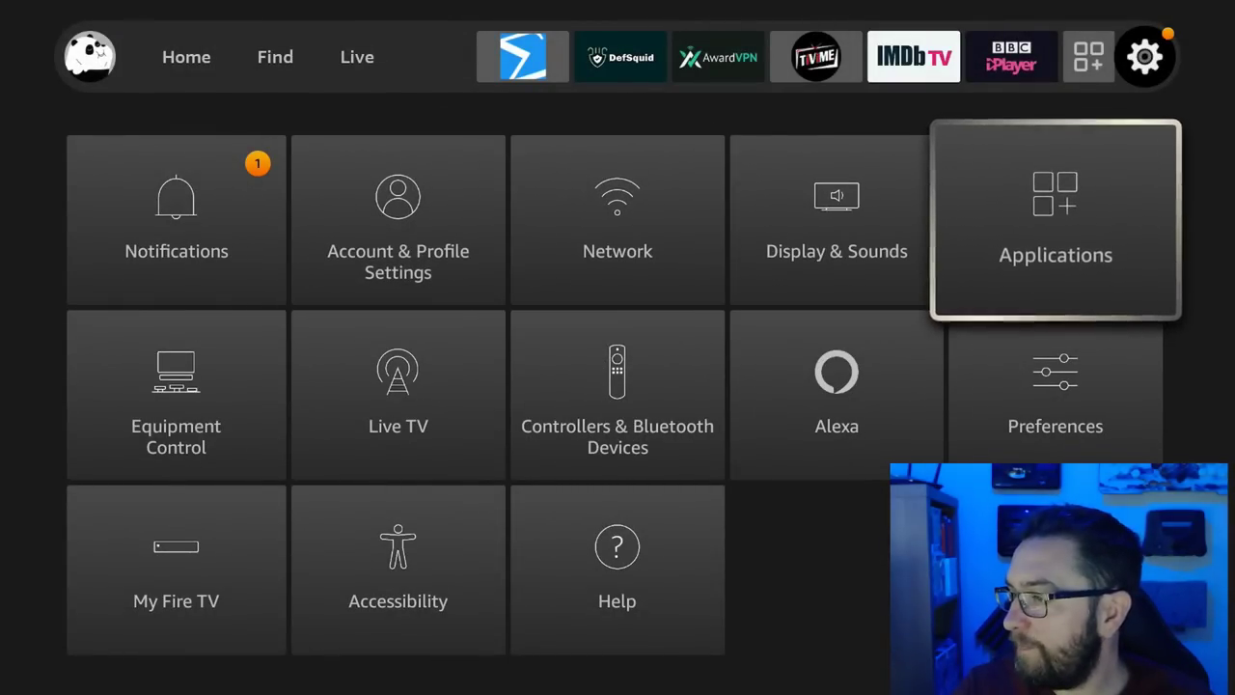
key("Return")
key("Down")
key("Down")
key("Down")
key("Down")
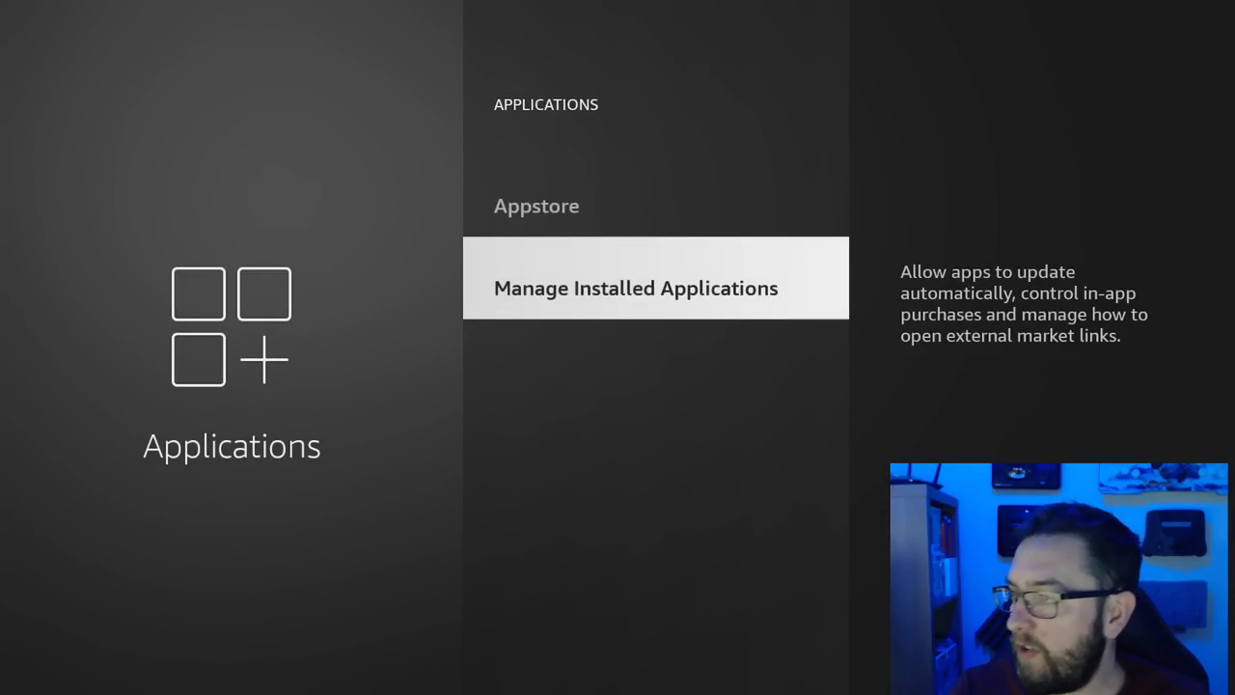
key("Up")
key("Up")
key("Up")
key("Down")
key("Down")
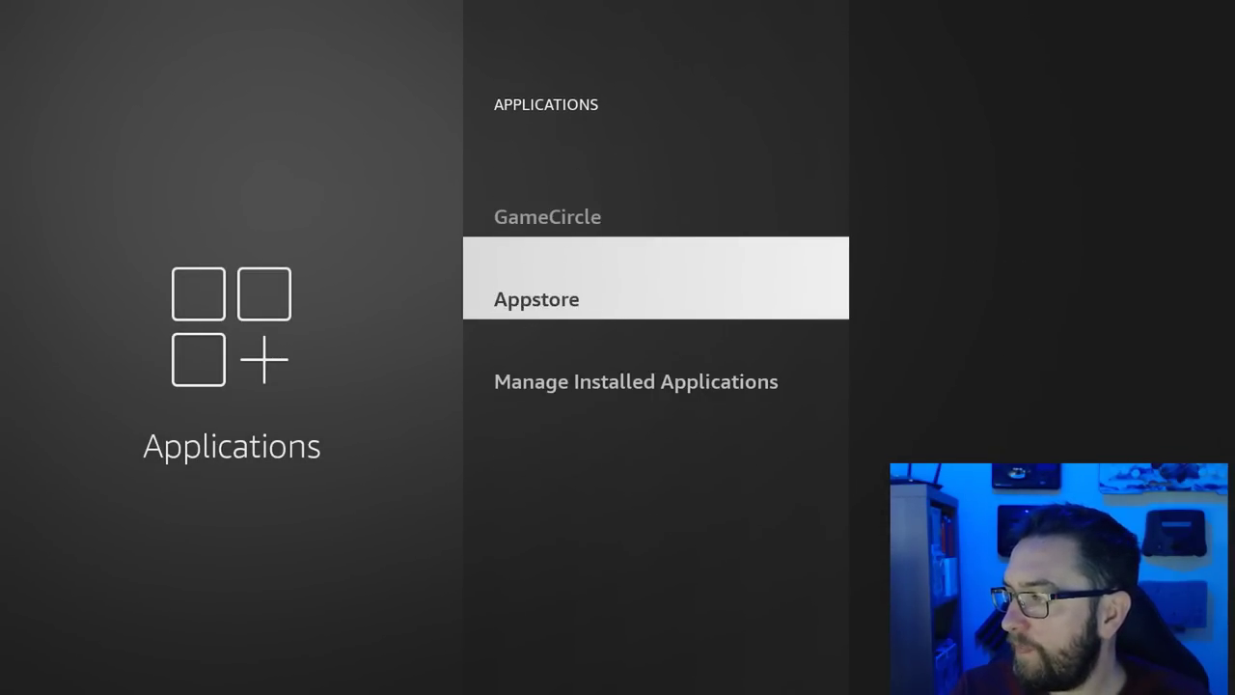
key("Return")
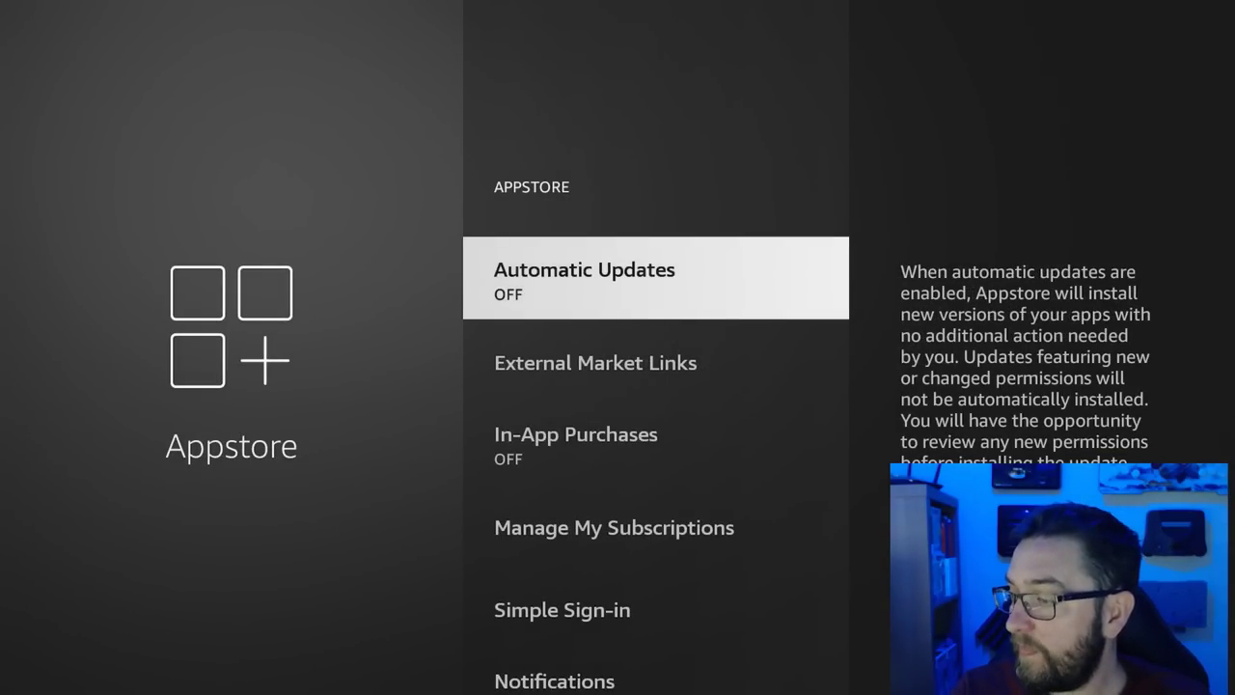
key("Down")
key("Down")
key("Down")
key("Down")
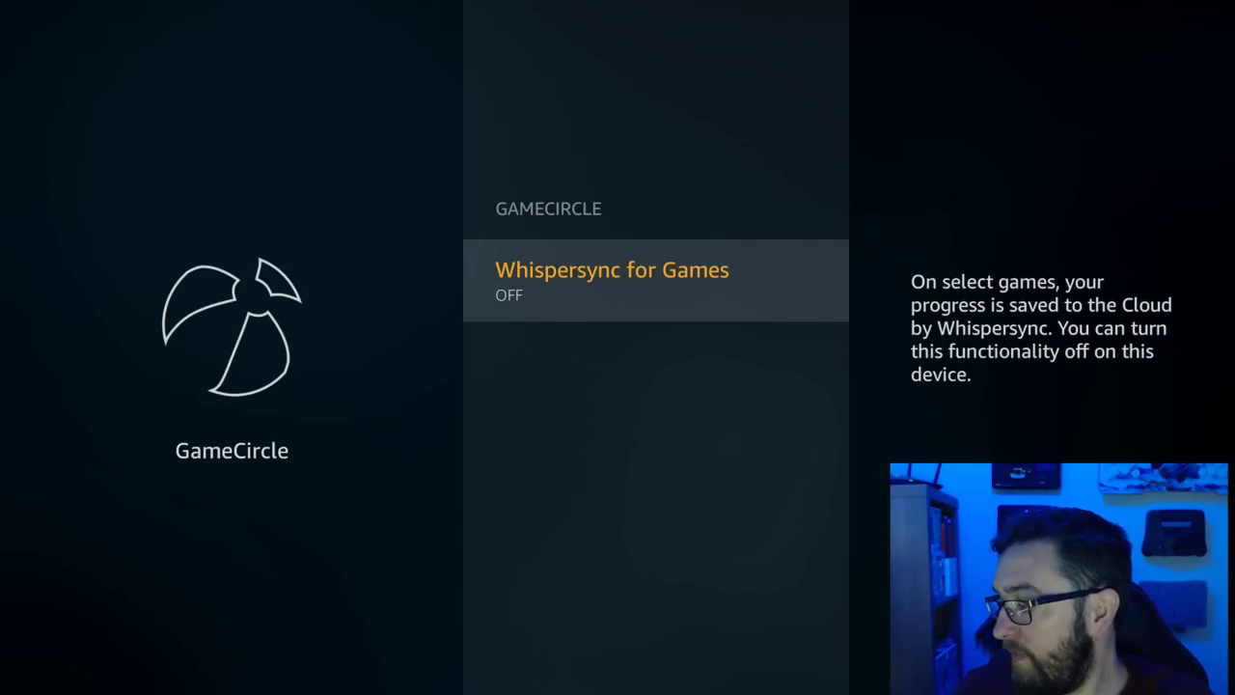
key("Escape")
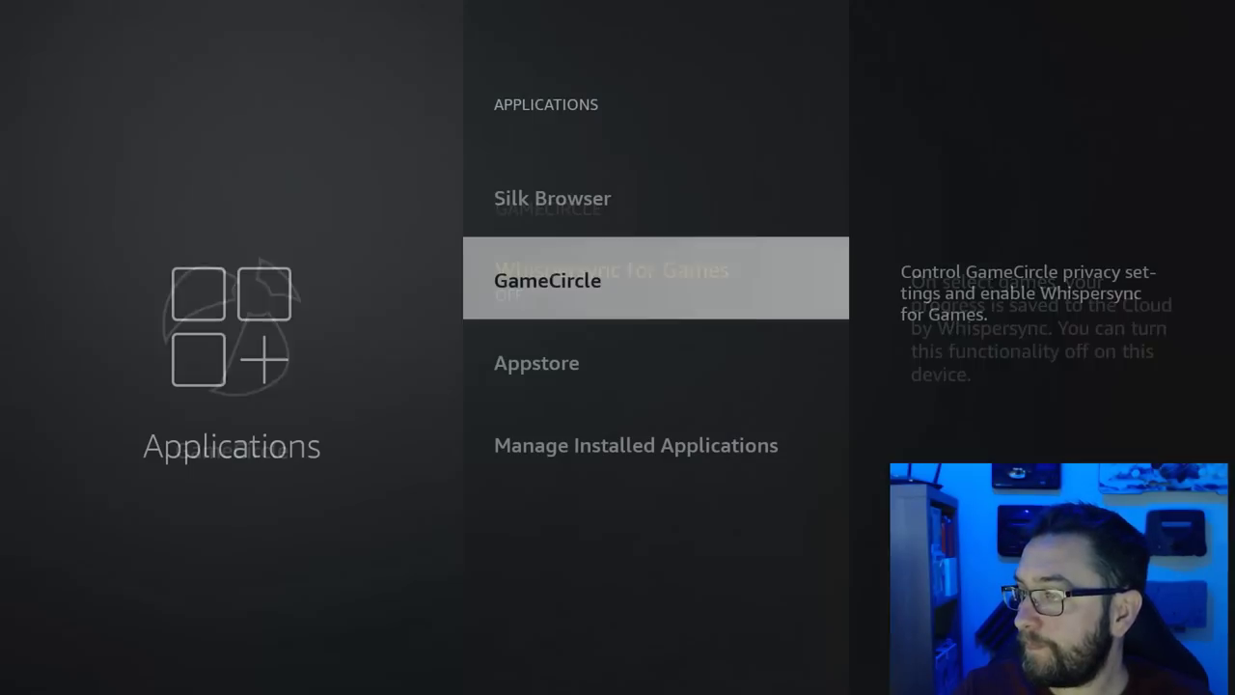
- Set Amazon Photos' Allow Guest Connections to OFF and back out to the Settings grid
key("Up")
key("Up")
key("Return")
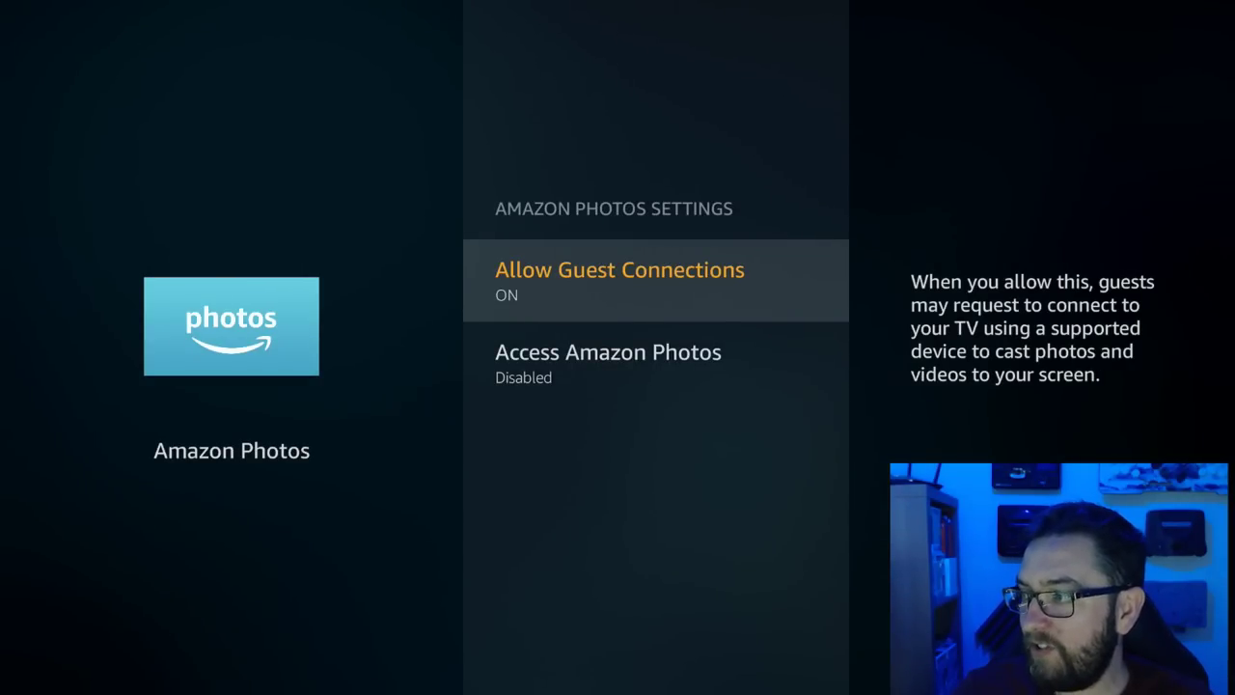
key("Return")
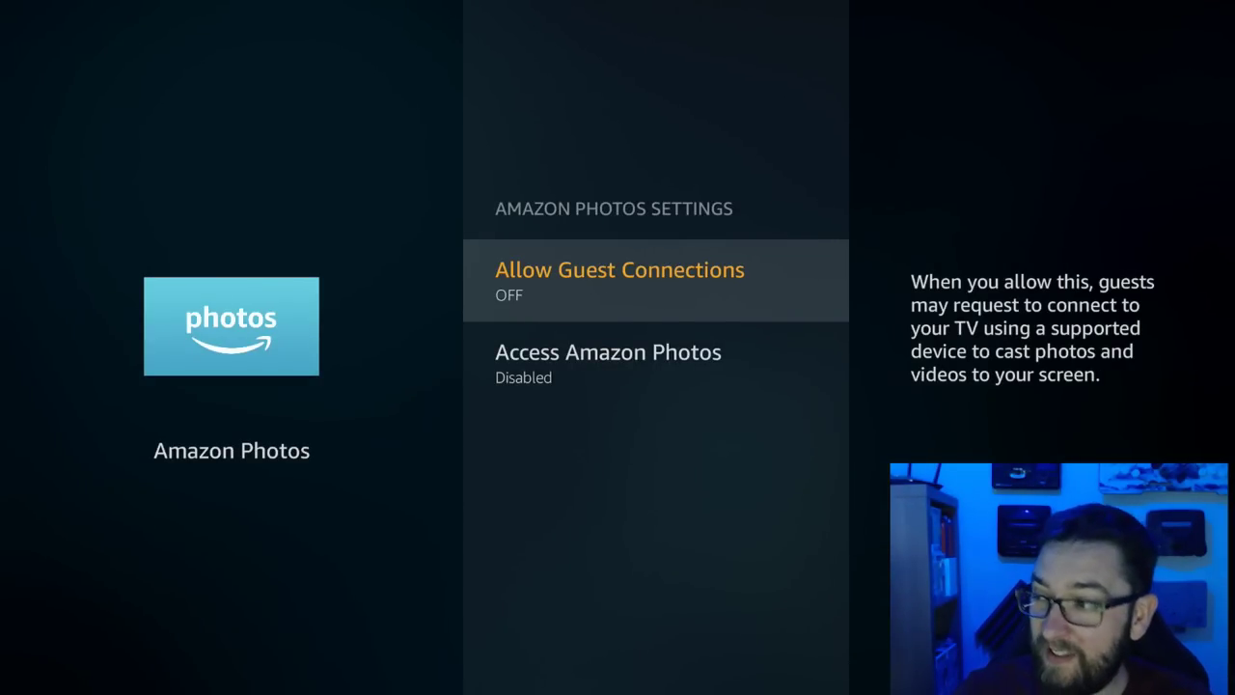
key("Escape")
key("Escape")
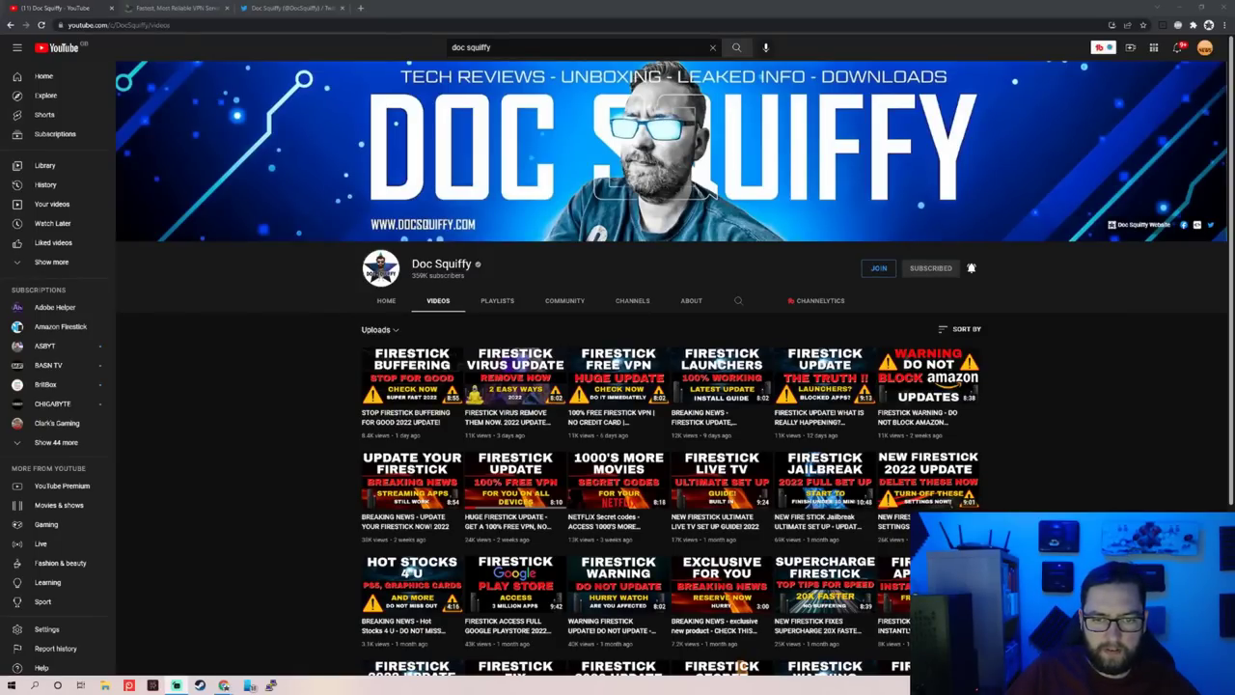
- Scroll through the YouTube channel's Videos tab, then switch to the IPVanish browser tab
scroll(557, 462, "down", 3)
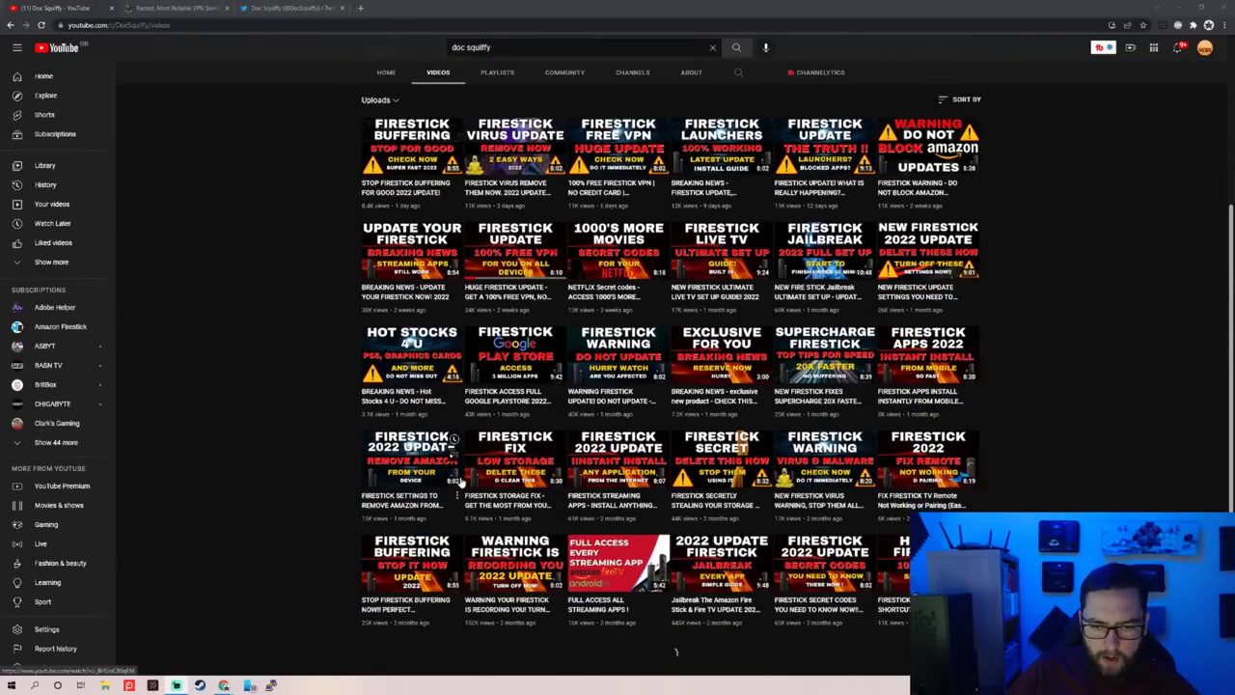
scroll(456, 519, "down", 3)
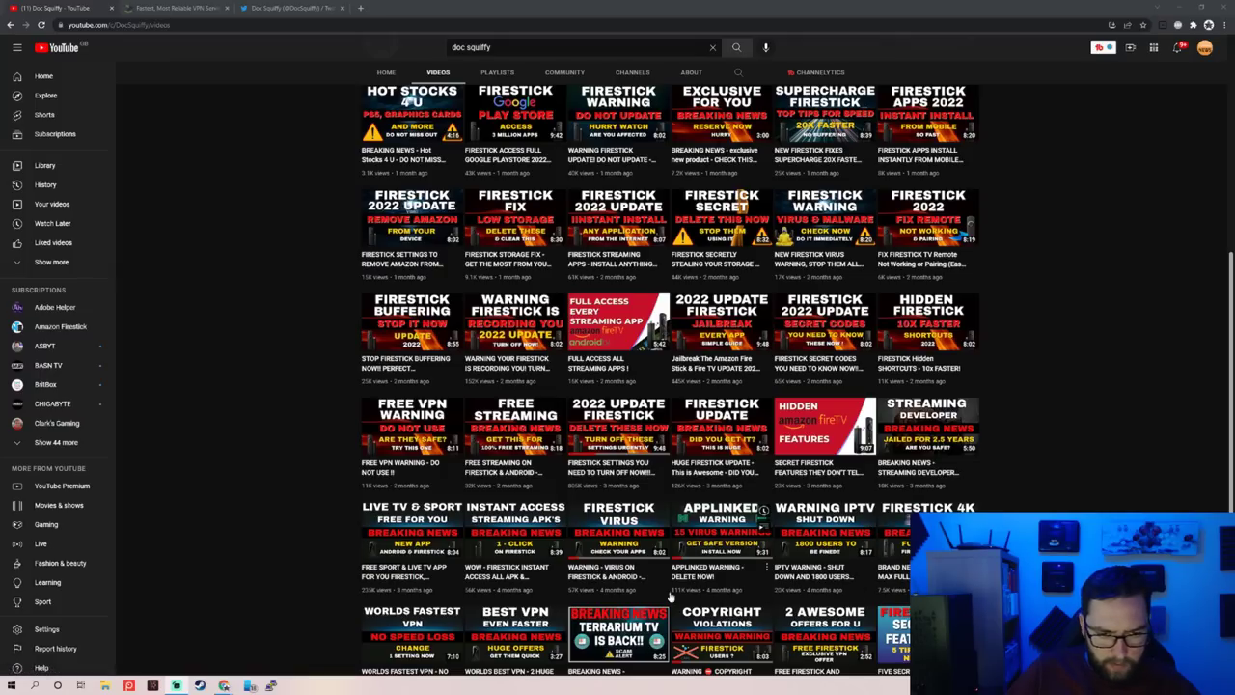
scroll(415, 598, "down", 1)
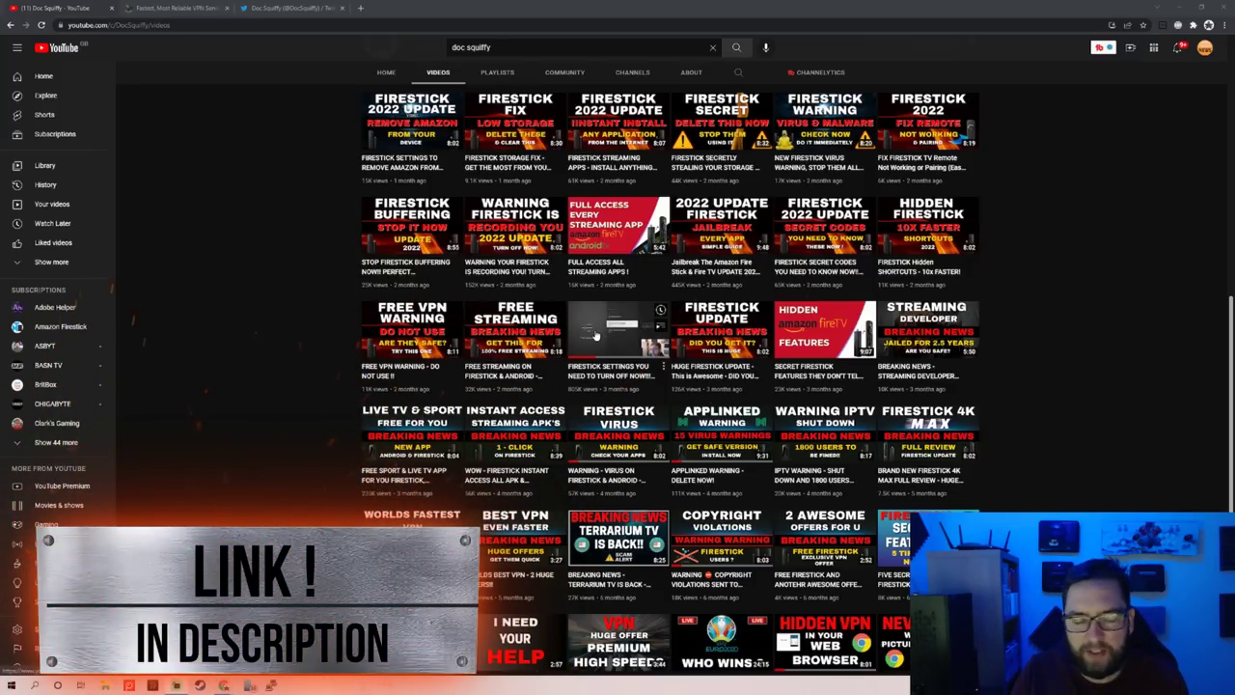
scroll(595, 334, "up", 2)
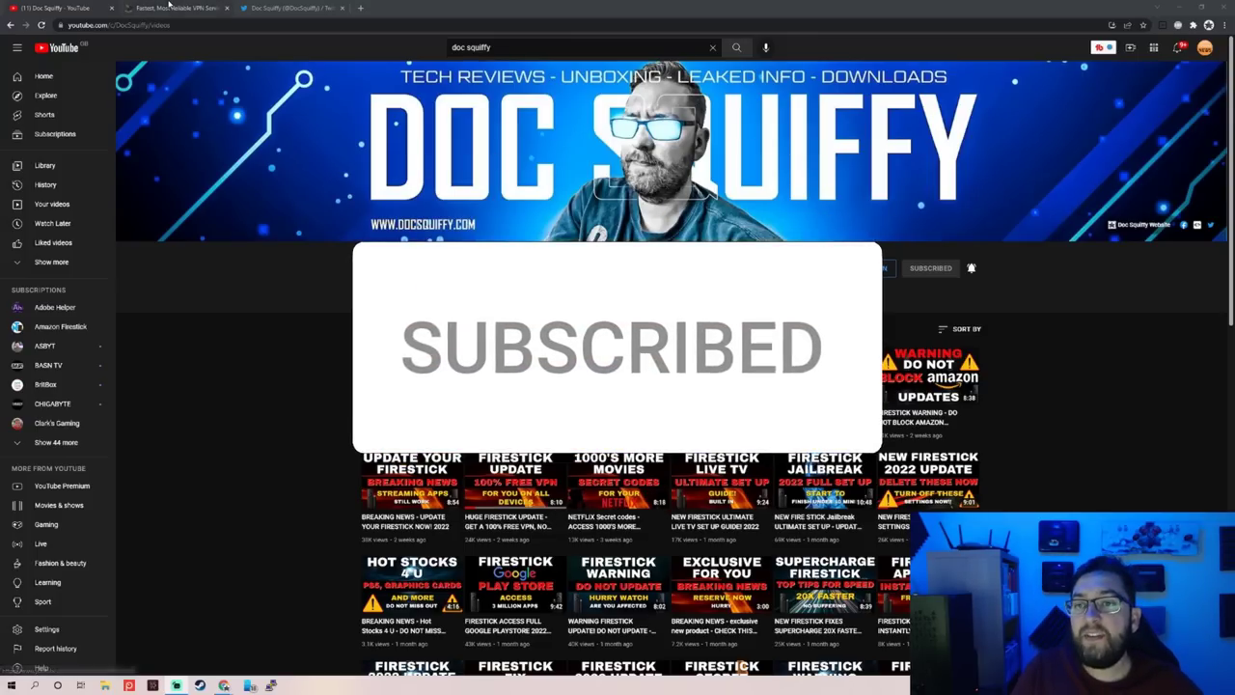
left_click(169, 7)
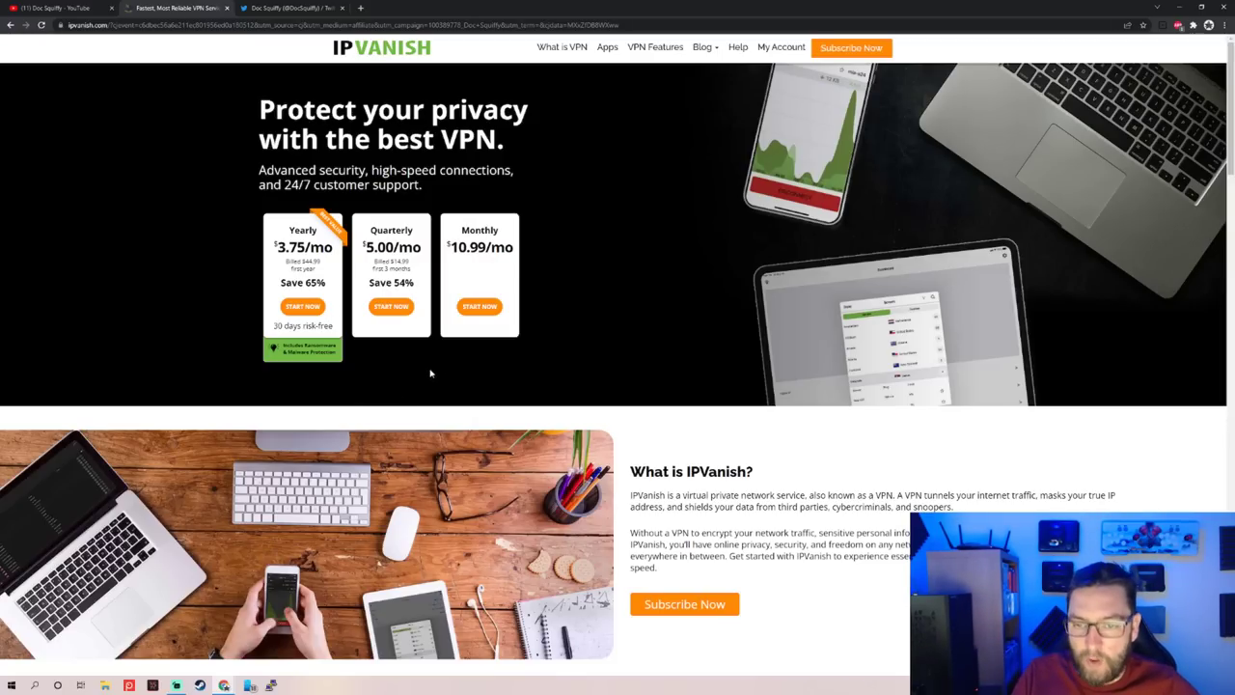
- Scroll the IPVanish homepage from the pricing plans down to the Powerful internet privacy section
scroll(432, 374, "down", 2)
scroll(432, 375, "down", 1)
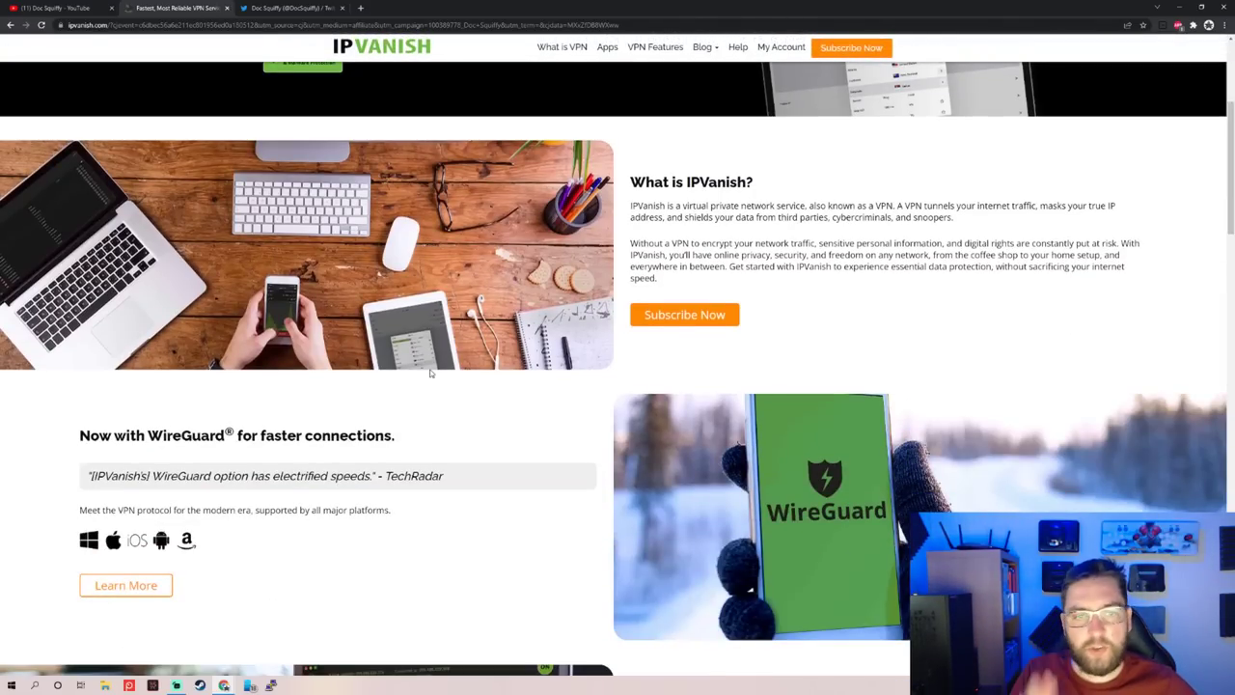
scroll(431, 377, "down", 3)
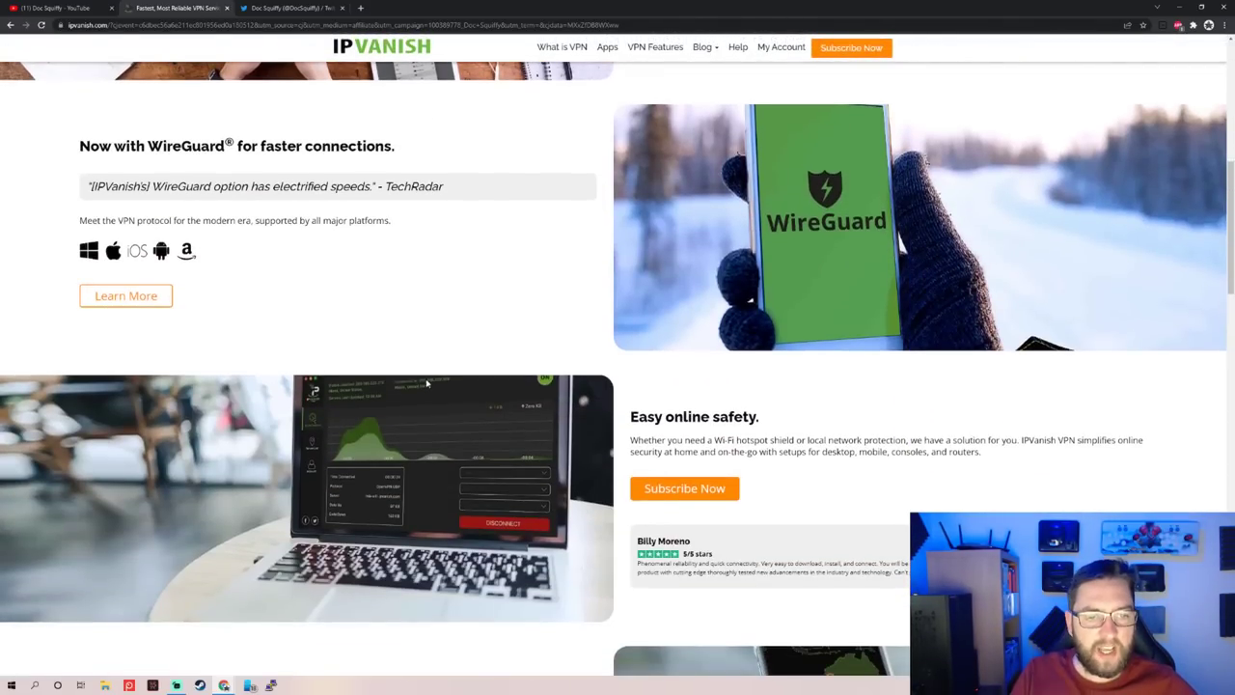
scroll(427, 384, "down", 4)
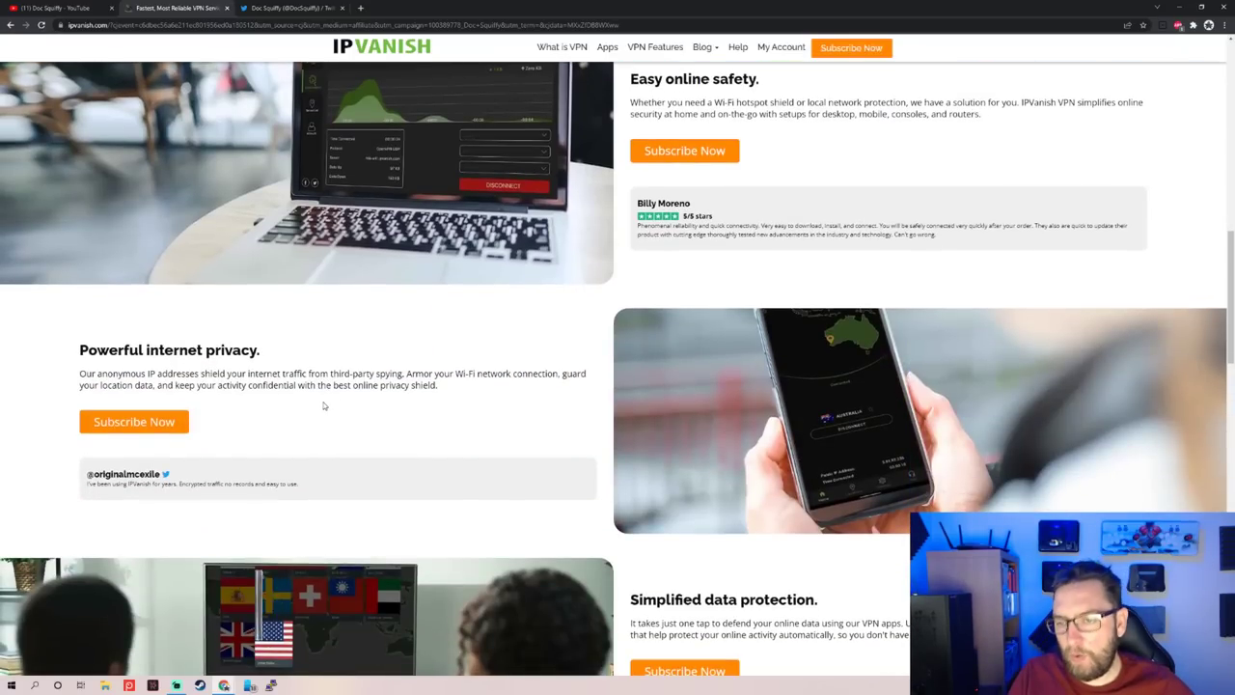
scroll(324, 408, "down", 3)
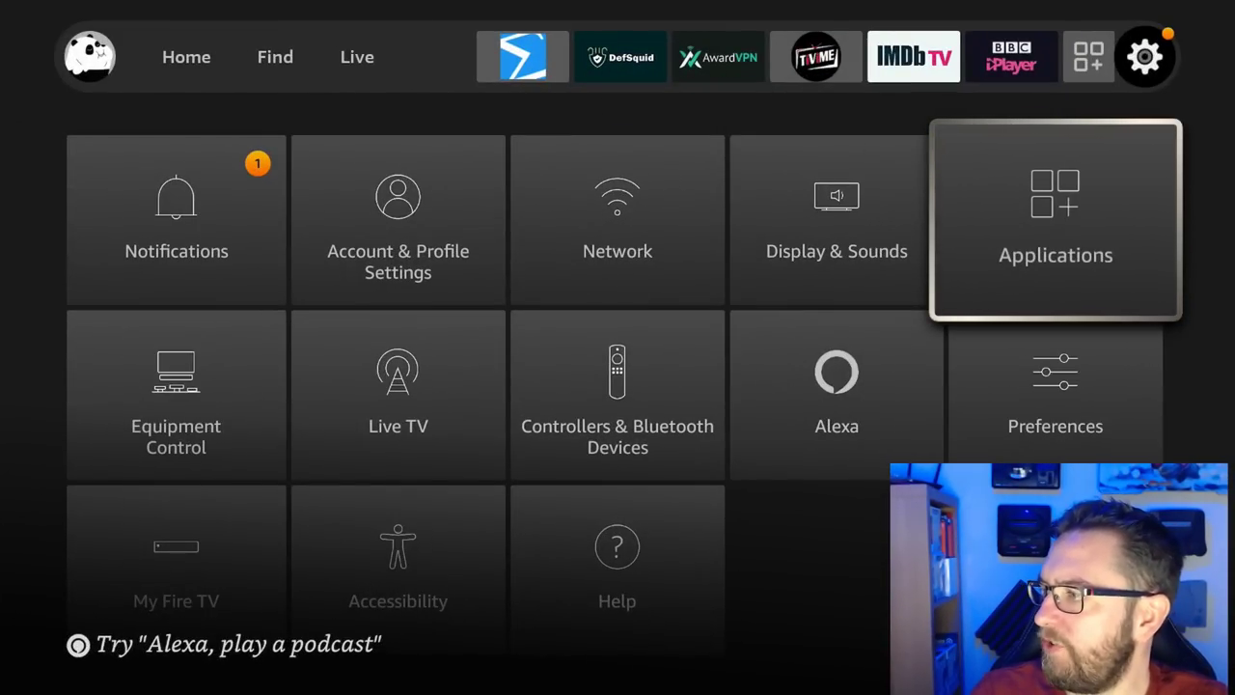
- From Home, go to Find and search for 'Ip' with the on-screen keyboard
key("Home")
key("Right")
key("Down")
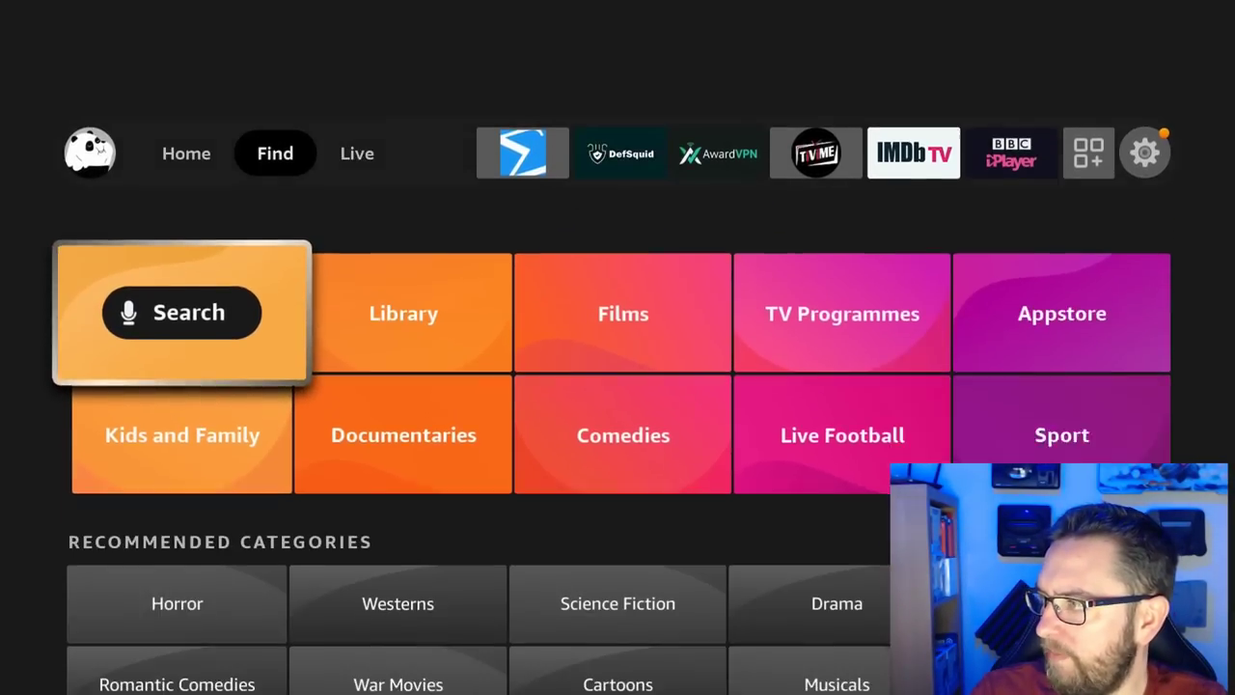
key("Return")
key("Right")
key("Right")
key("Right")
key("Right")
key("Right")
key("Right")
key("Right")
key("Right")
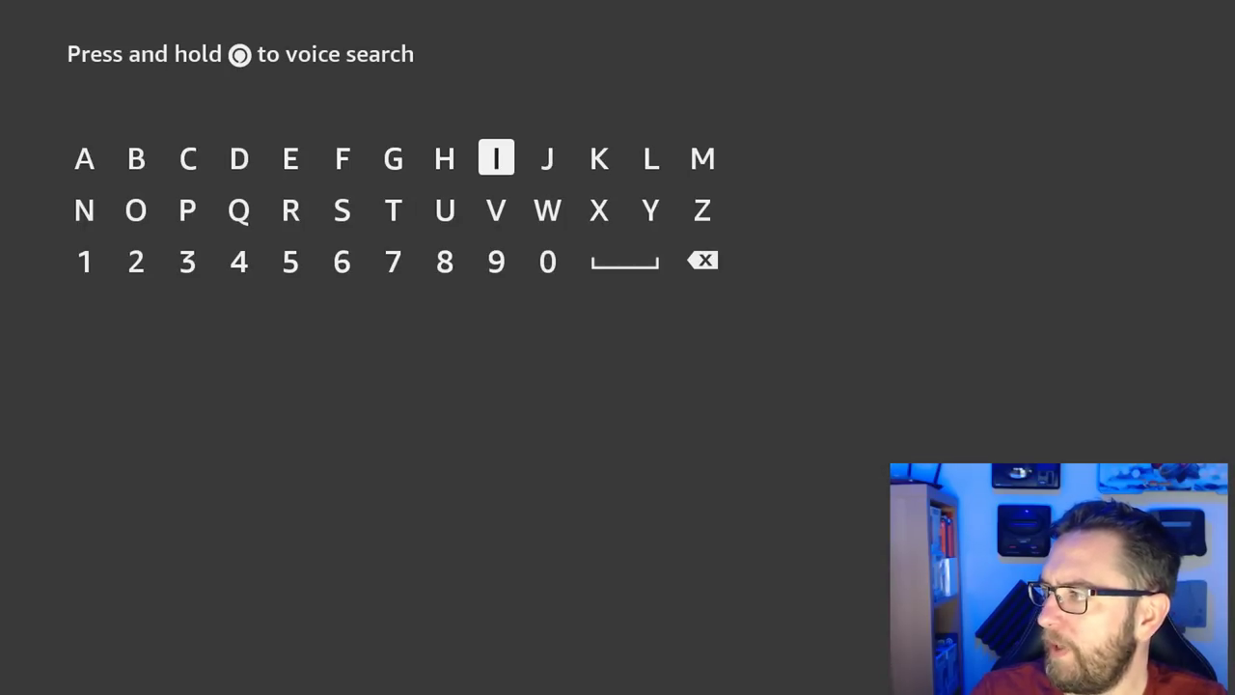
key("Return")
key("Down")
key("Left")
key("Left")
key("Left")
key("Left")
key("Left")
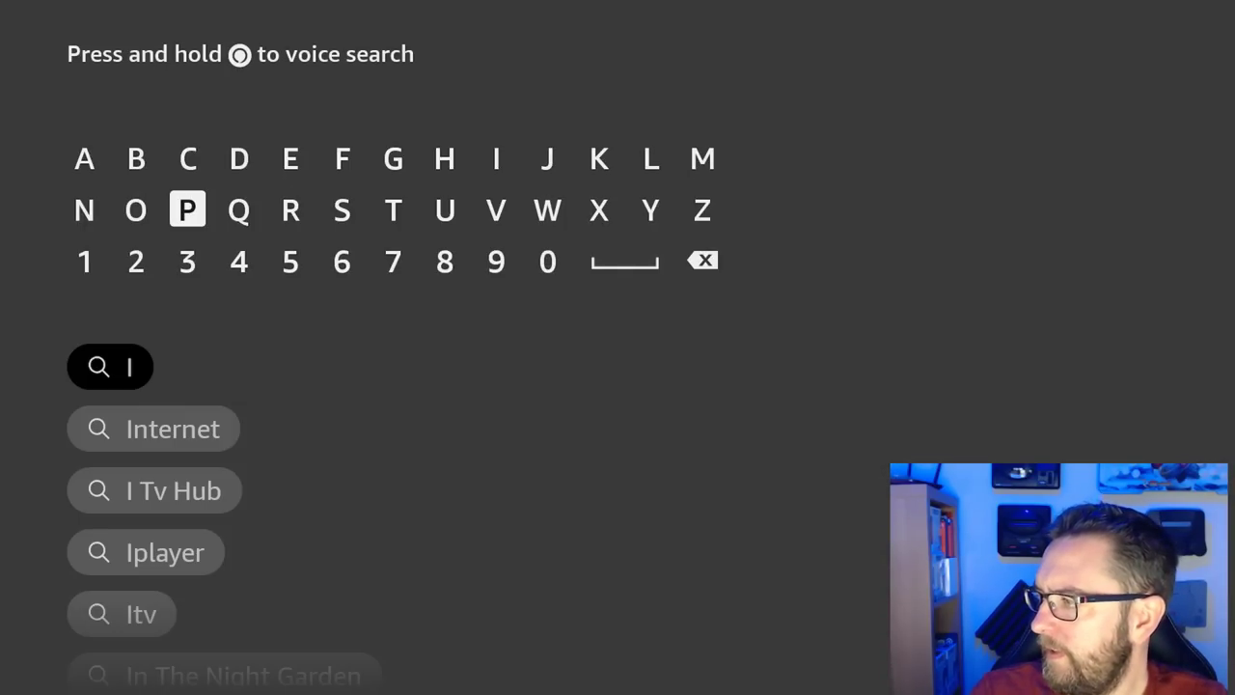
key("Return")
- Pick the Ipvanish suggestion, view the IPVanish VPN app page, then return Home
key("Down")
key("Down")
key("Down")
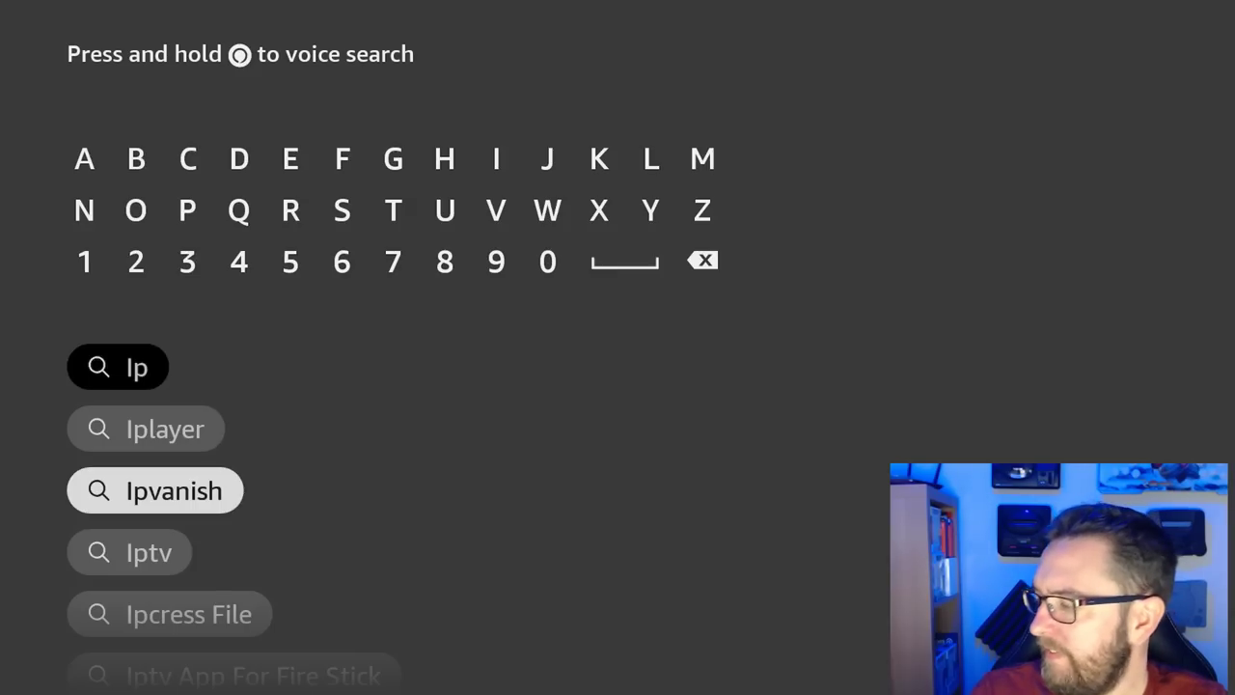
key("Return")
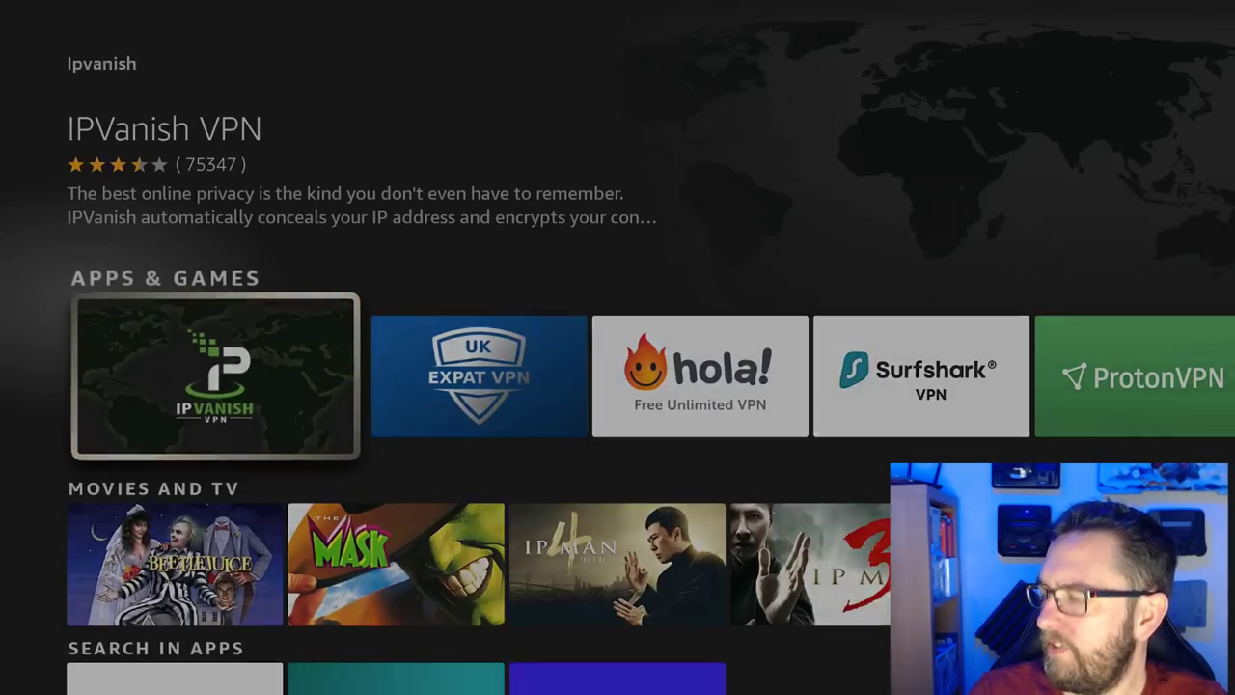
key("Return")
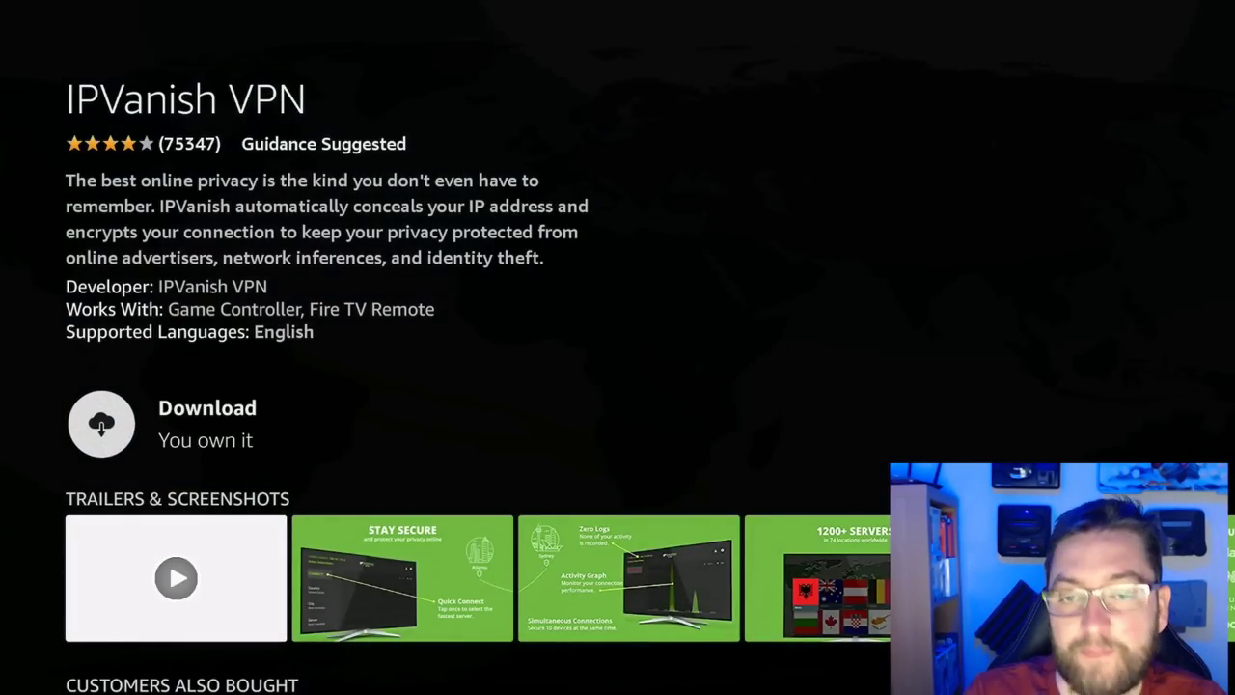
key("Home")
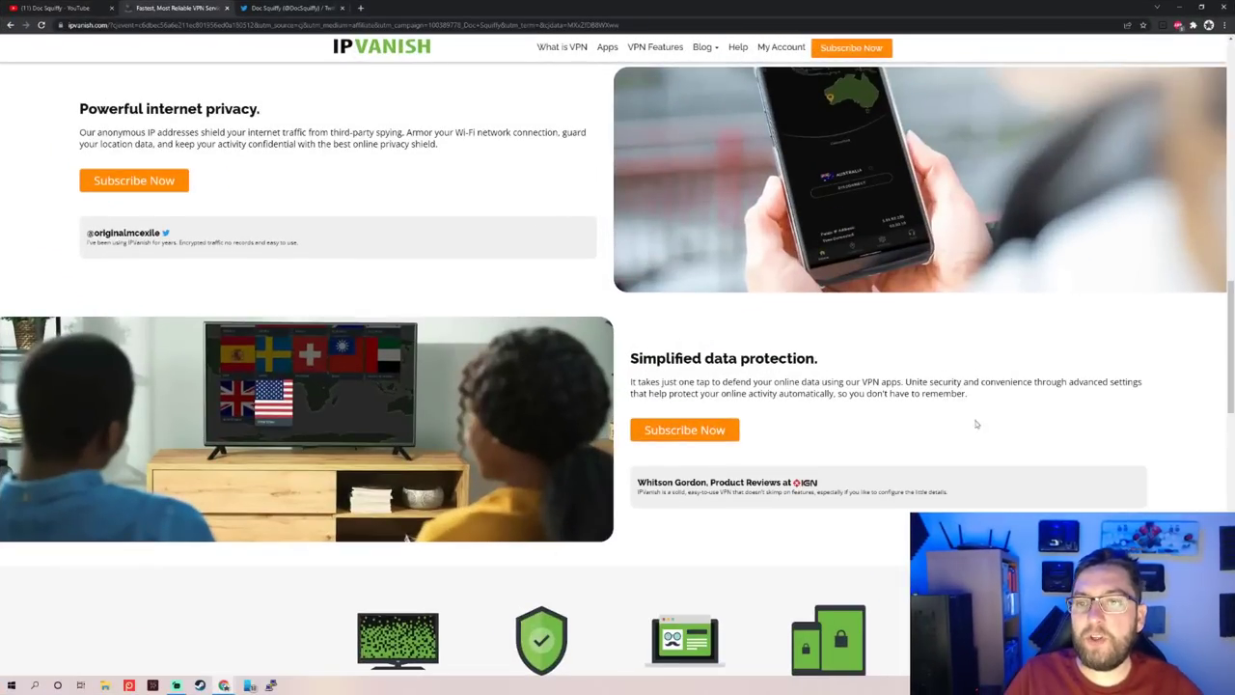
- Scroll the IPVanish web page up to the Yearly, Quarterly and Monthly pricing plans
scroll(975, 424, "up", 12)
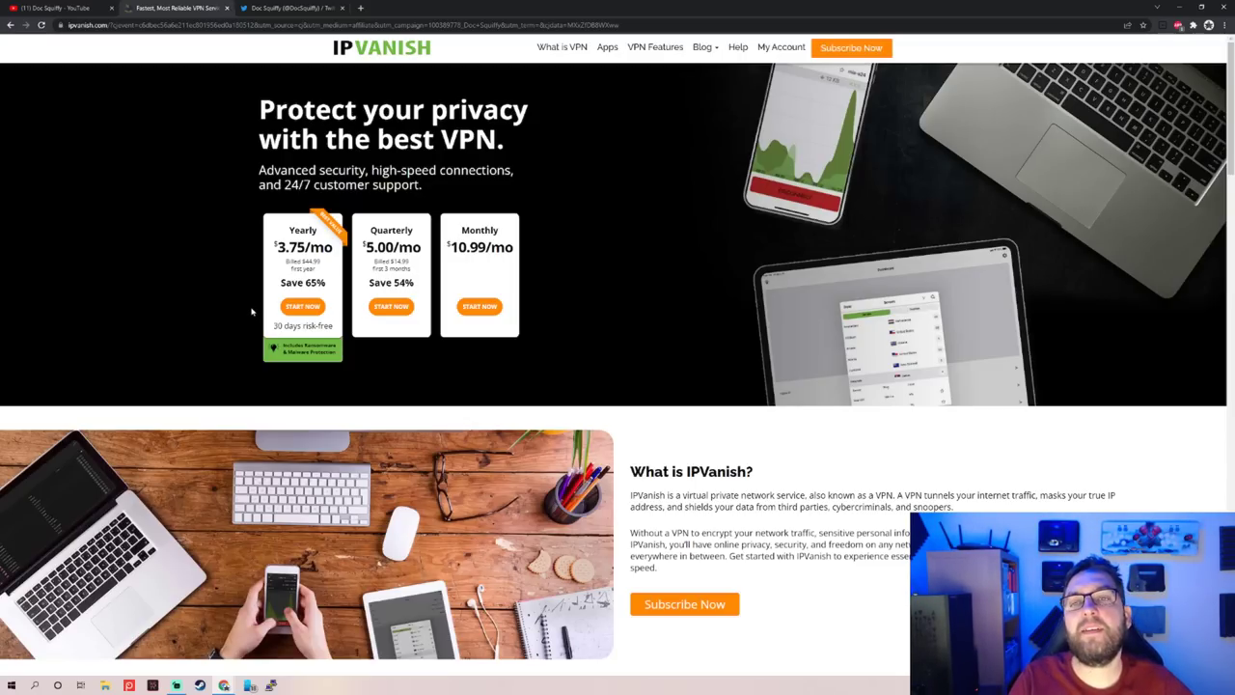
- Switch to the browser tab showing the creator's Twitter profile
left_click(284, 7)
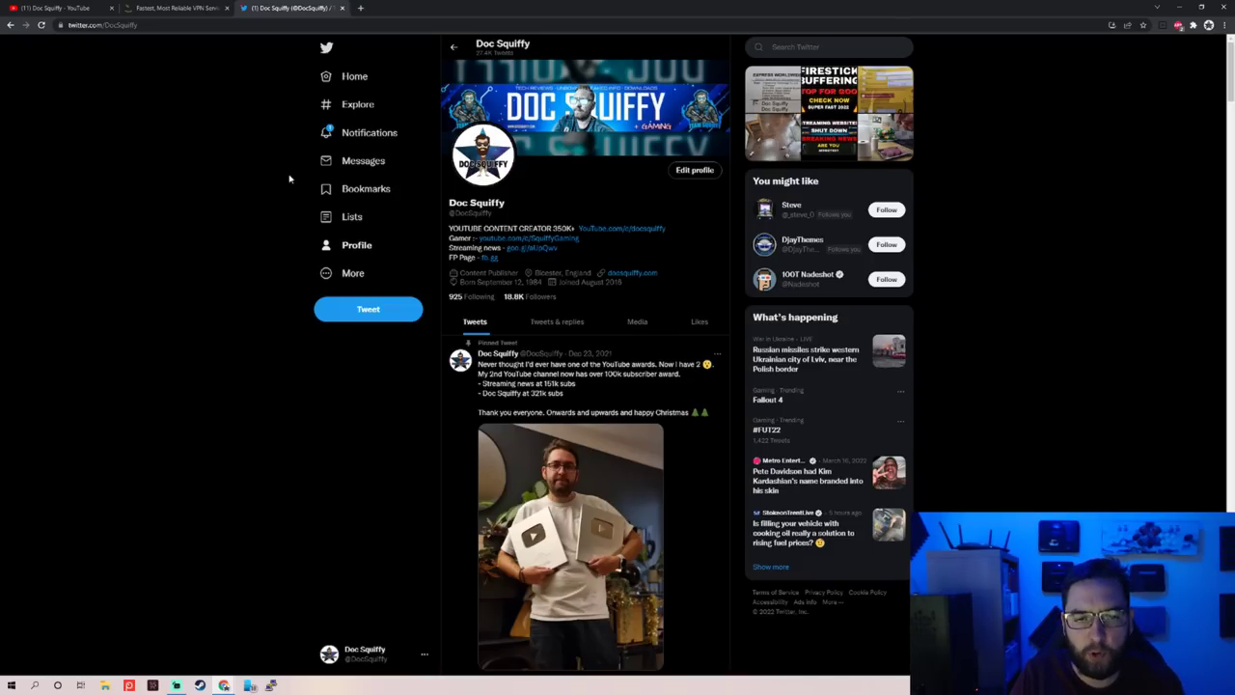
left_click(83, 8)
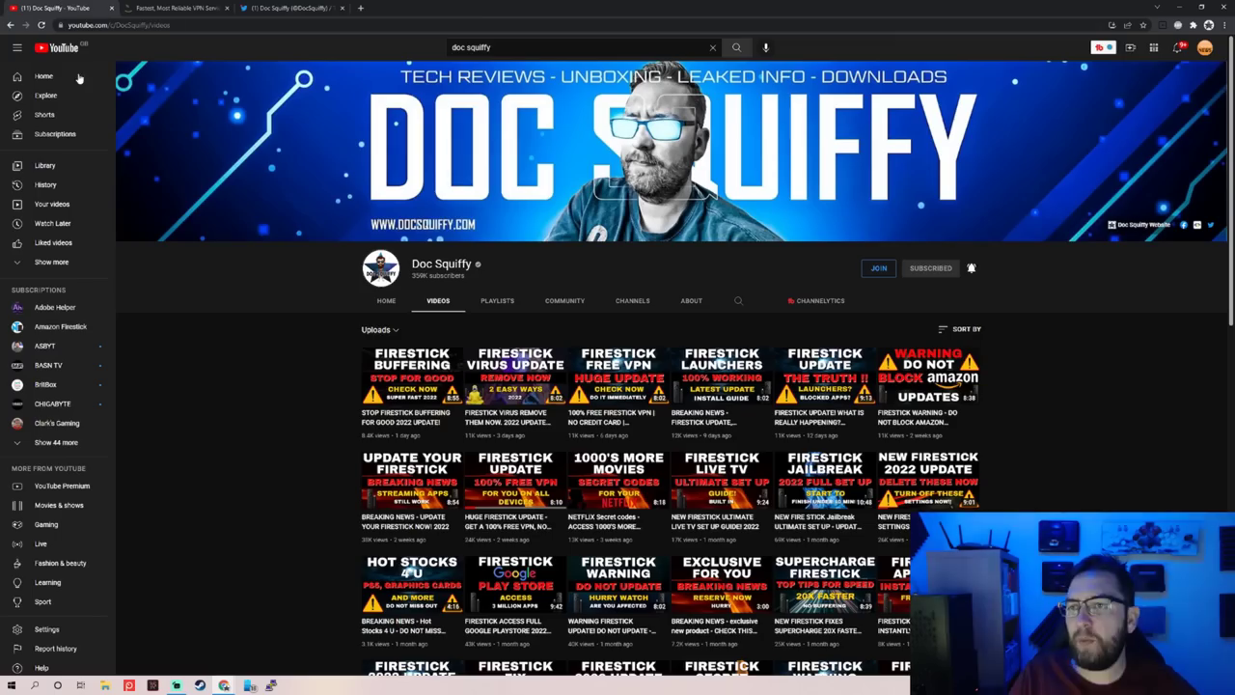